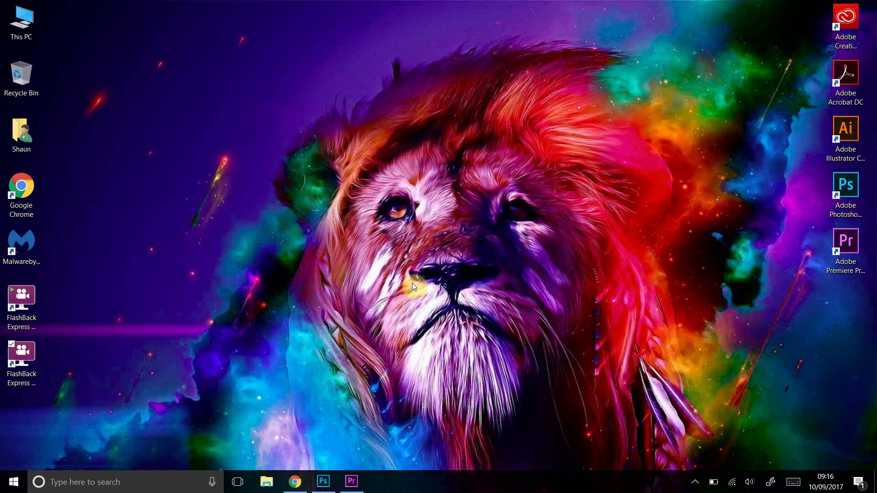
# Bring Chrome to the front, showing the WavesGUI v0.5.1 GitHub releases page
pyautogui.click(295, 486)
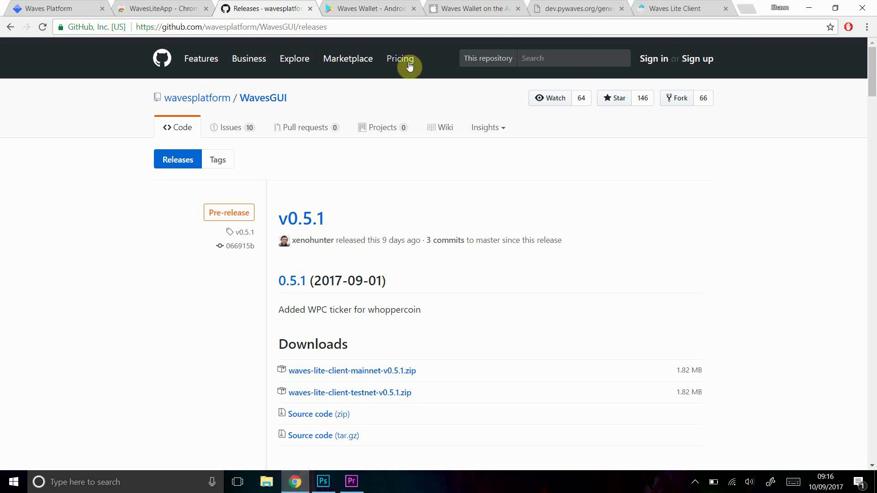
# Compare the WavesLiteApp Web Store listing with the GitHub releases, then view Waves Wallet on Google Play
pyautogui.click(184, 7)
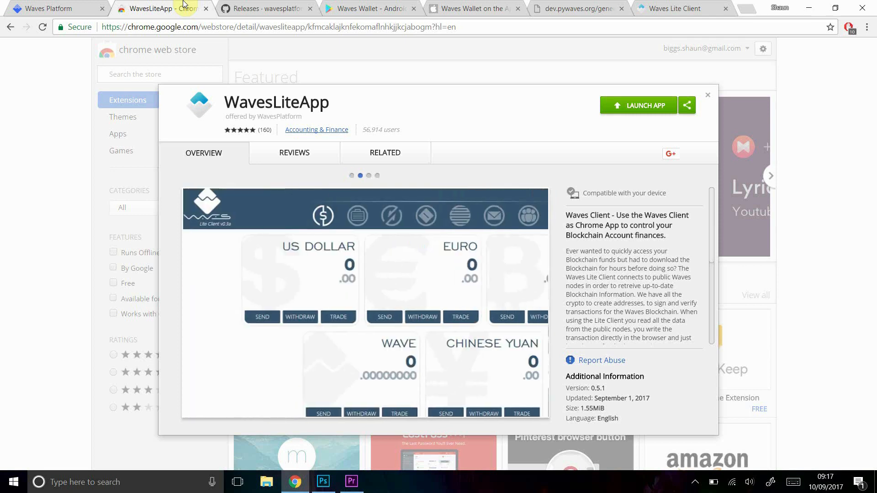
pyautogui.click(271, 6)
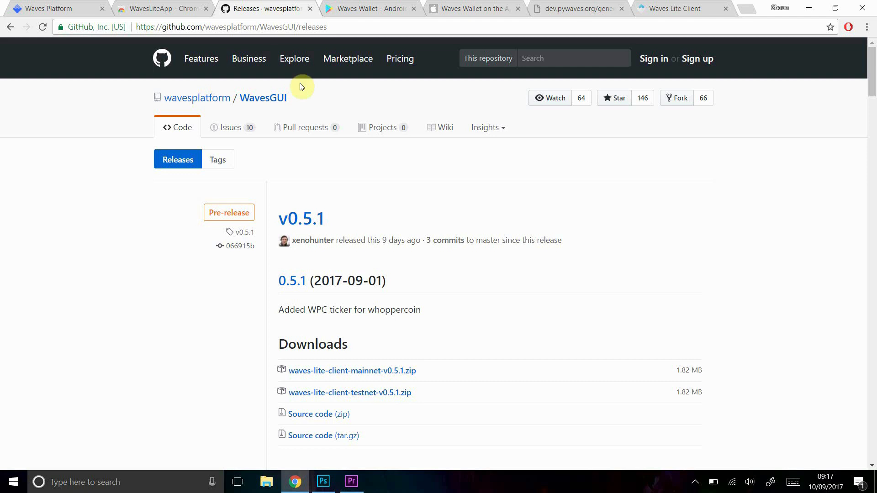
pyautogui.moveTo(395, 243)
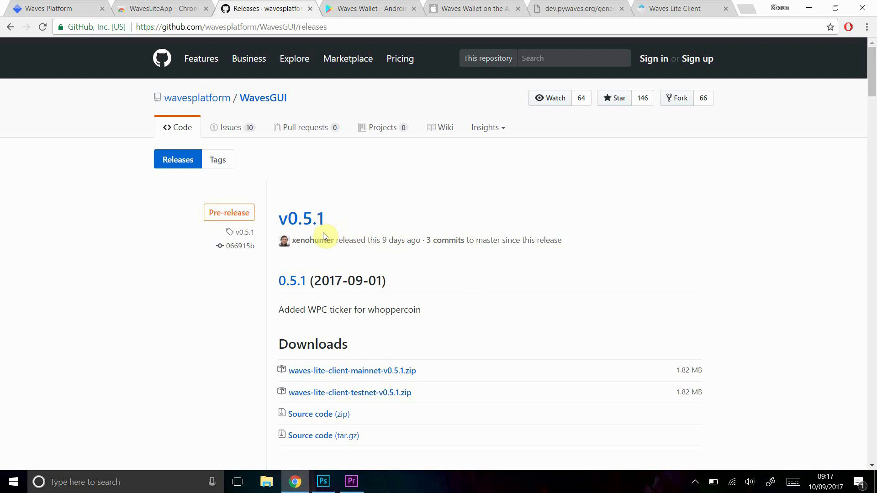
pyautogui.click(158, 7)
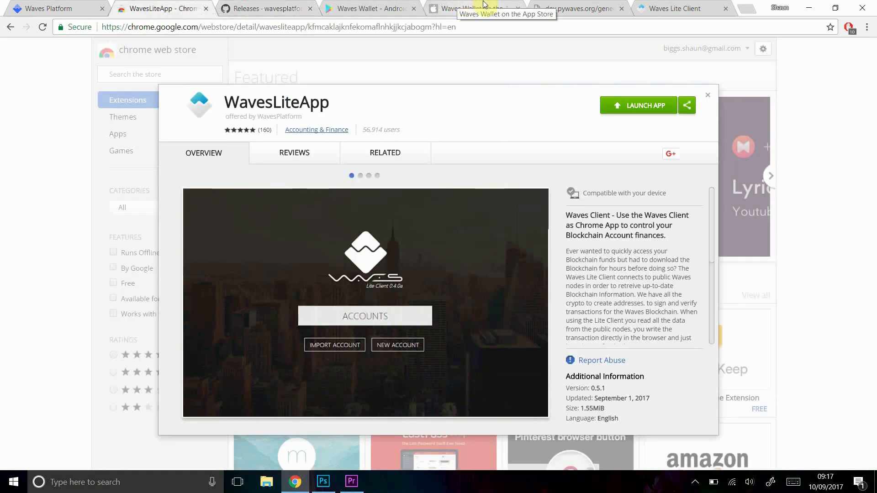
pyautogui.click(387, 4)
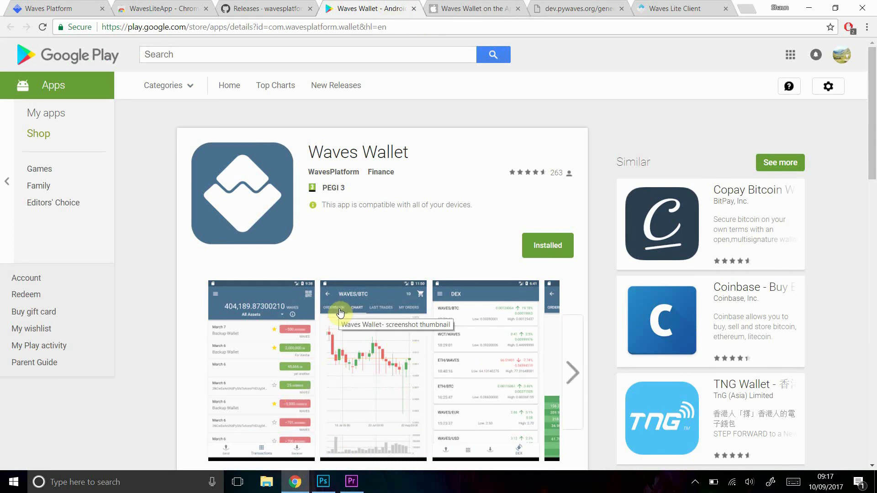
# Check the Waves Wallet App Store page, then bring up the Waves Lite Client wallet at waveswallet.io
pyautogui.click(470, 6)
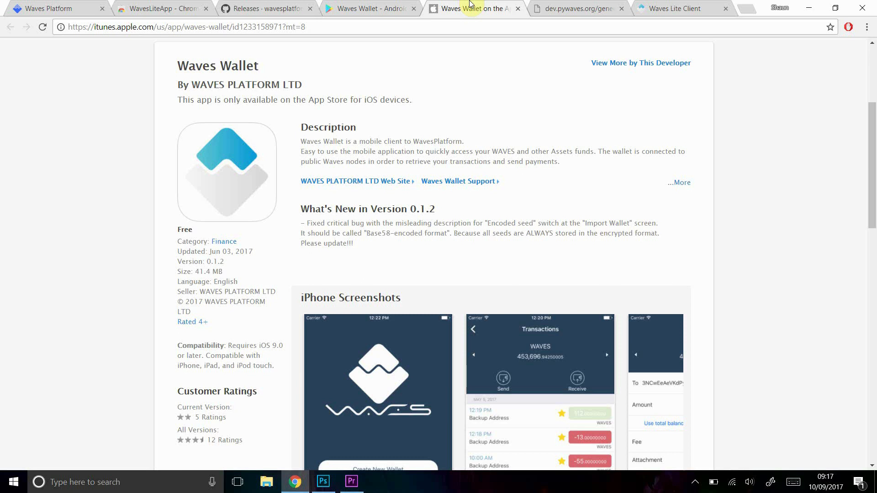
pyautogui.click(179, 6)
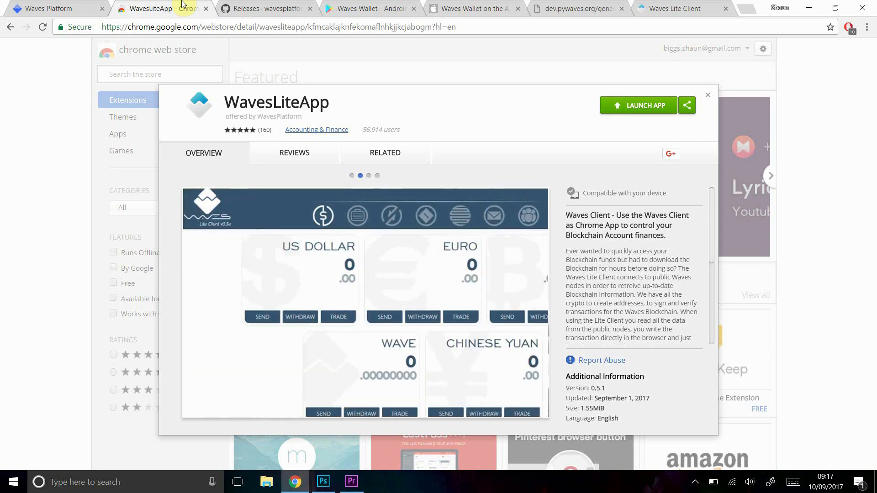
pyautogui.click(670, 3)
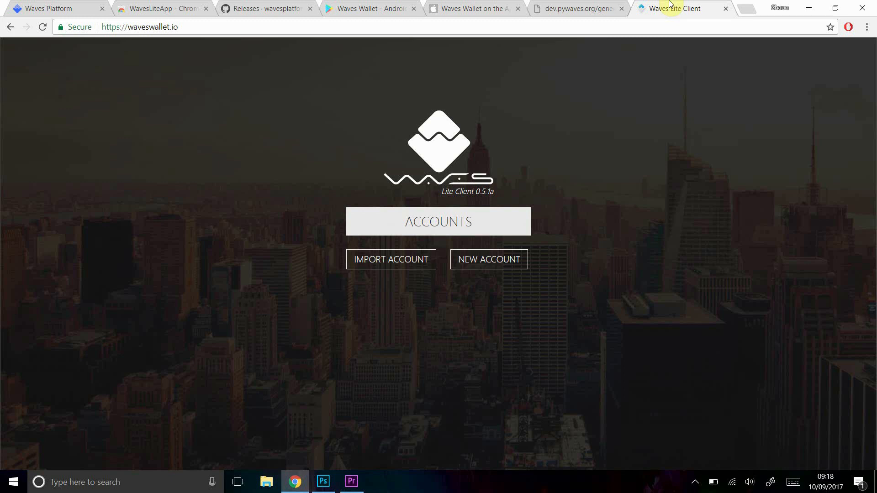
# Launch the WavesLiteApp desktop app by searching Windows for 'wave'
pyautogui.click(159, 6)
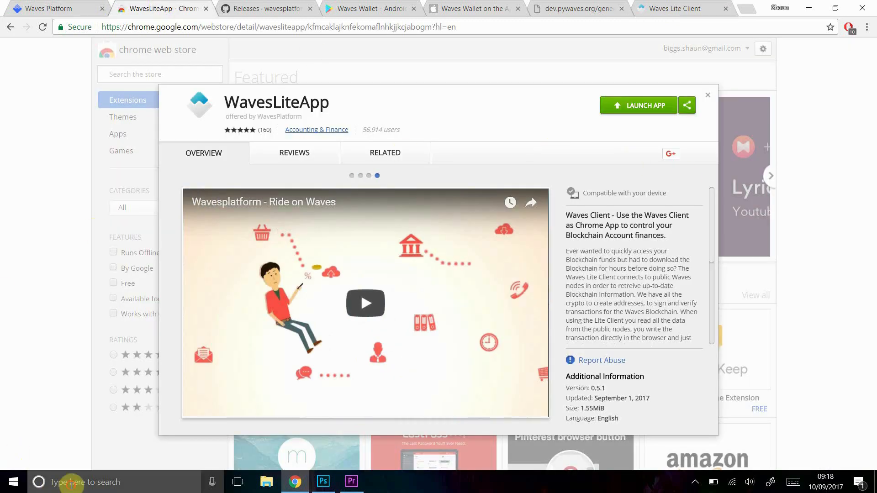
pyautogui.click(70, 483)
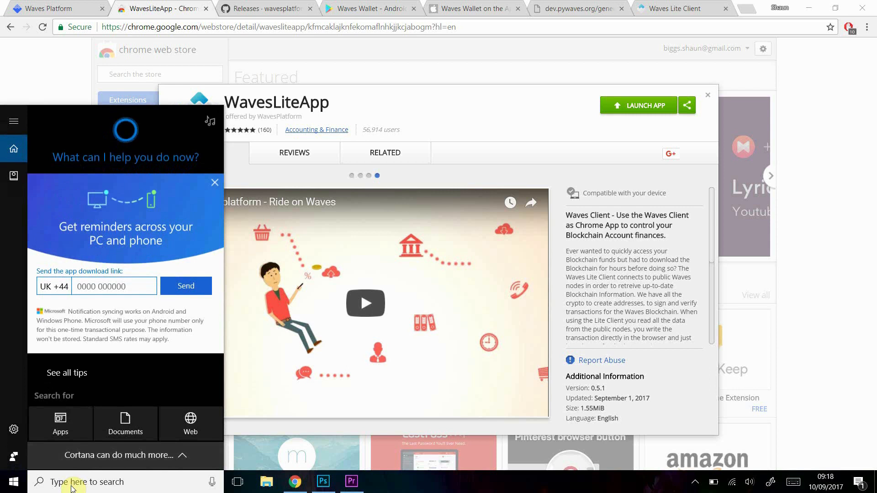
pyautogui.write('wave')
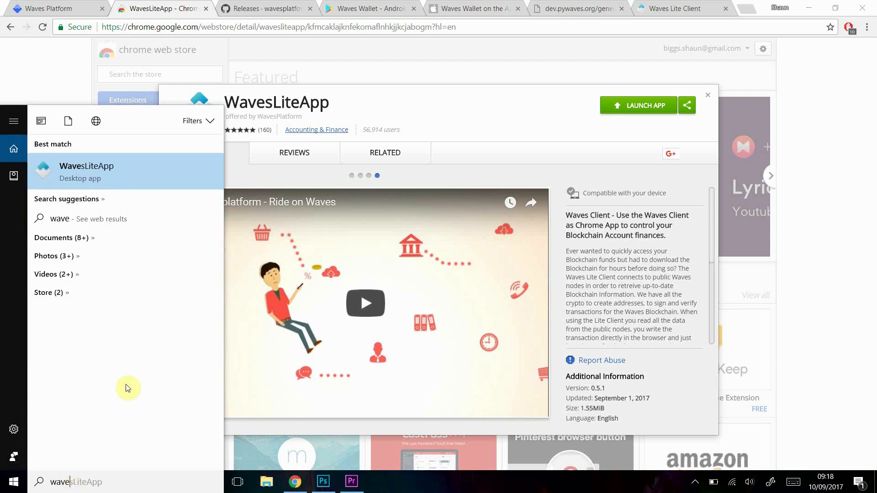
pyautogui.click(127, 170)
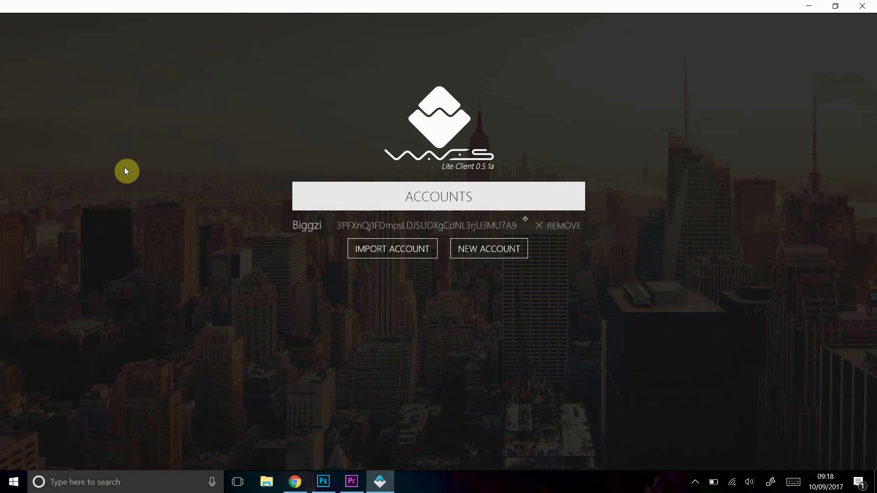
# Start a new account and accept the seed notice to reveal the generated seed and address
pyautogui.click(488, 250)
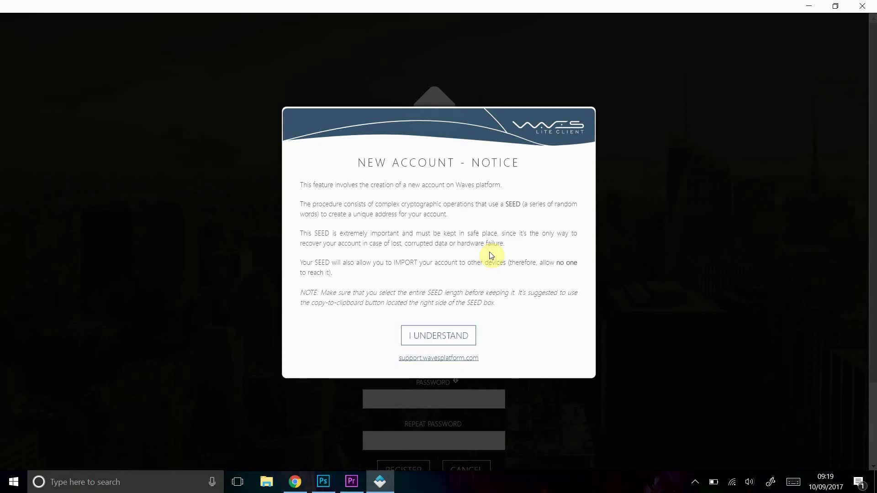
pyautogui.click(440, 338)
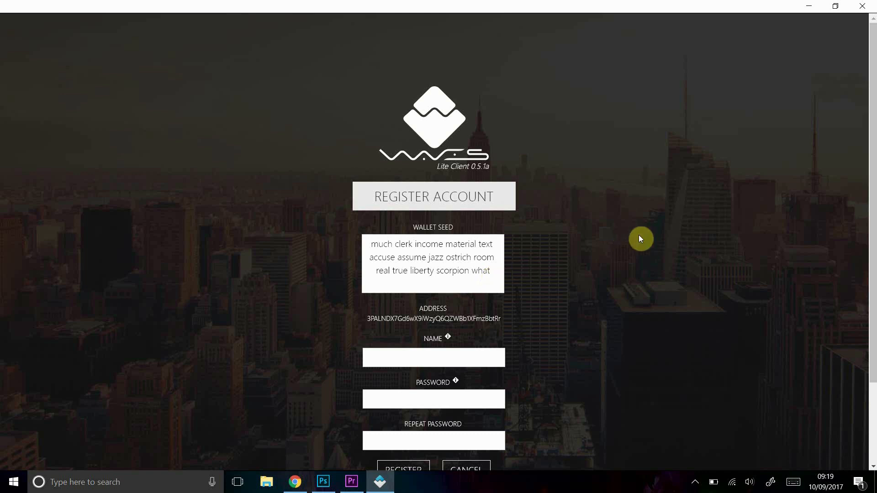
pyautogui.scroll(-1, 641, 239)
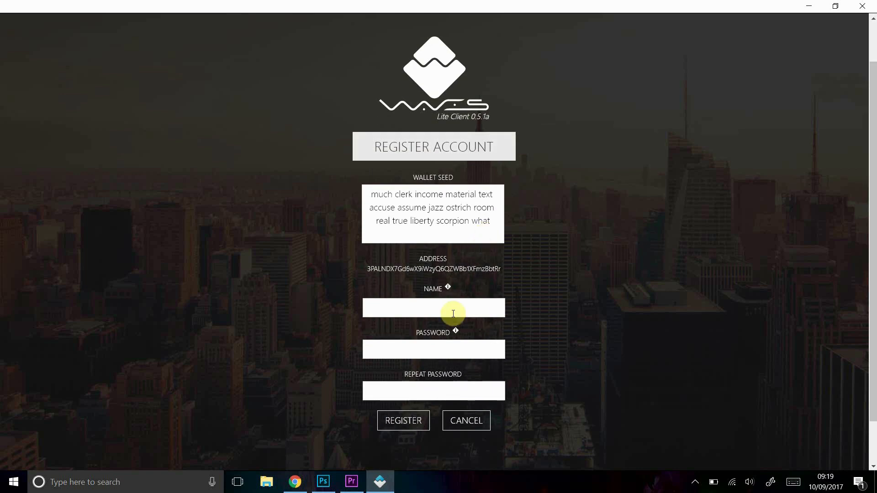
# Name the account 'Test' and try registering with a password that gets rejected as too weak
pyautogui.write('Test******************')
pyautogui.press('Return')
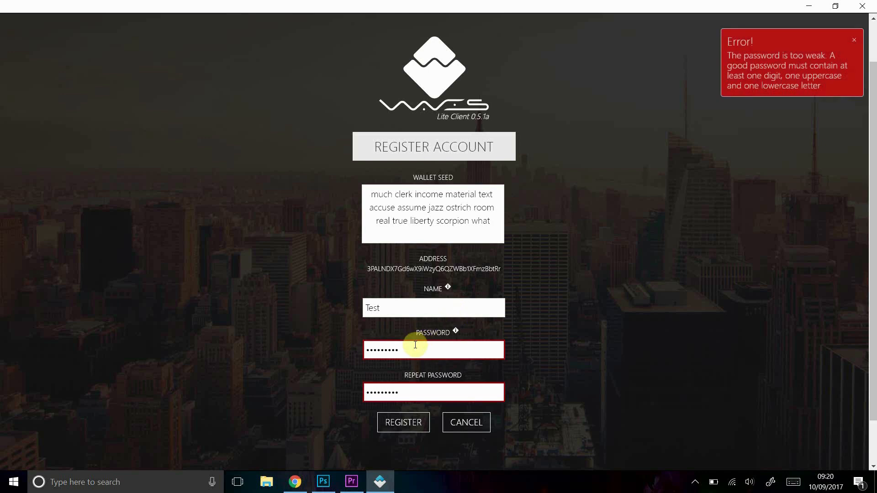
# Replace it with a stronger password, repeat it, and complete the registration
pyautogui.moveTo(420, 348); pyautogui.dragTo(97, 327)
pyautogui.write('•••••••••')
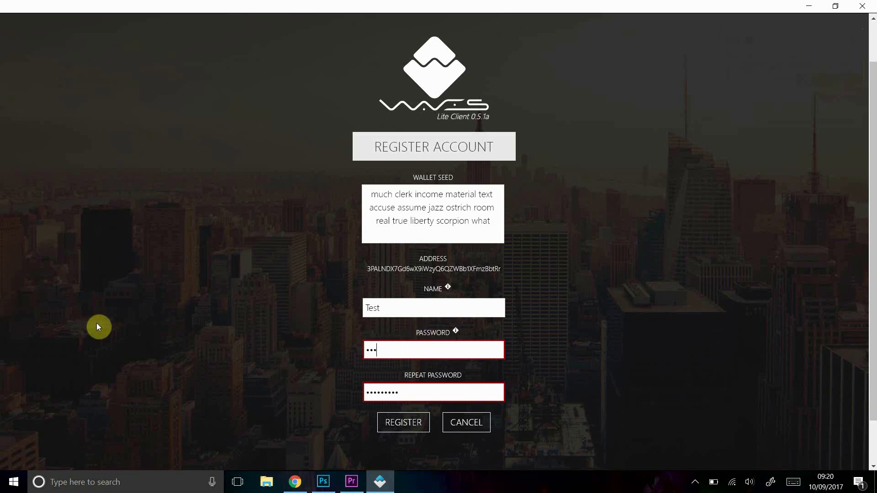
pyautogui.press('Tab')
pyautogui.write('•••••••••')
pyautogui.press('Return')
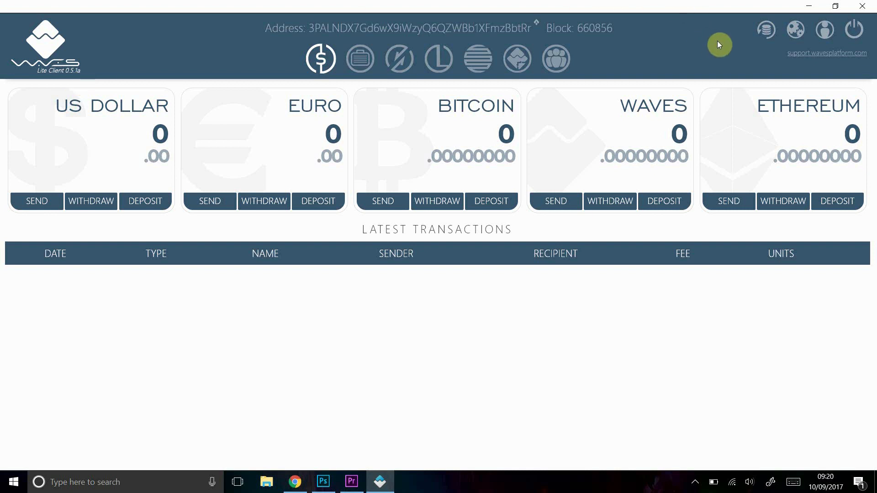
pyautogui.click(766, 32)
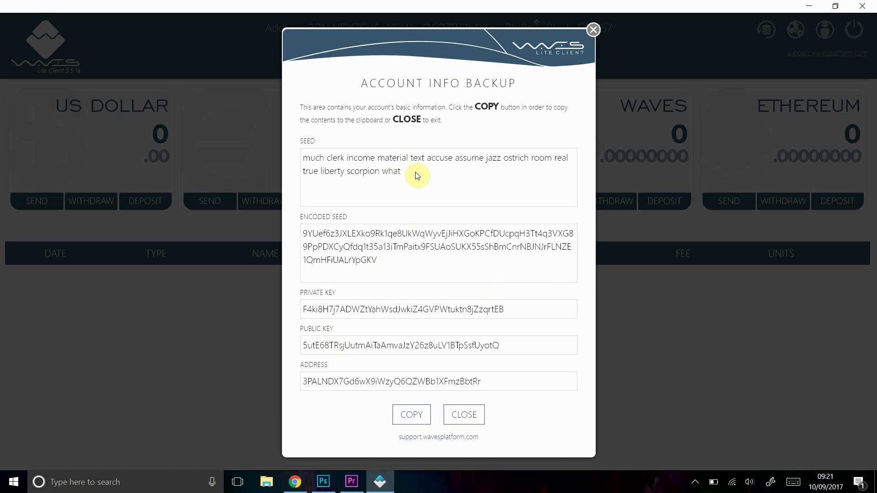
pyautogui.moveTo(415, 171); pyautogui.dragTo(260, 145)
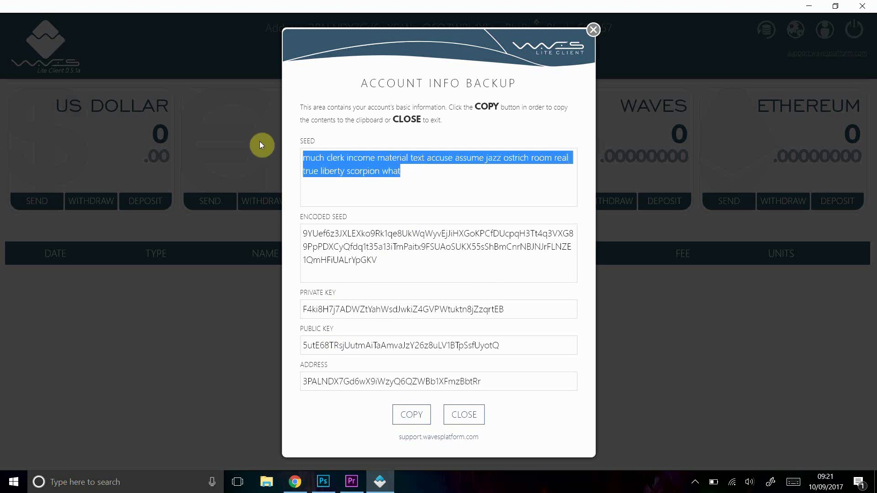
pyautogui.click(451, 201)
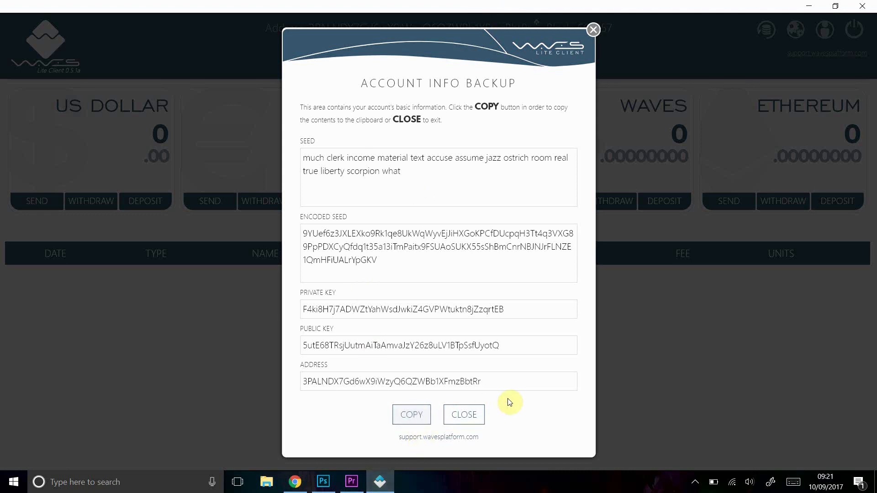
pyautogui.click(471, 419)
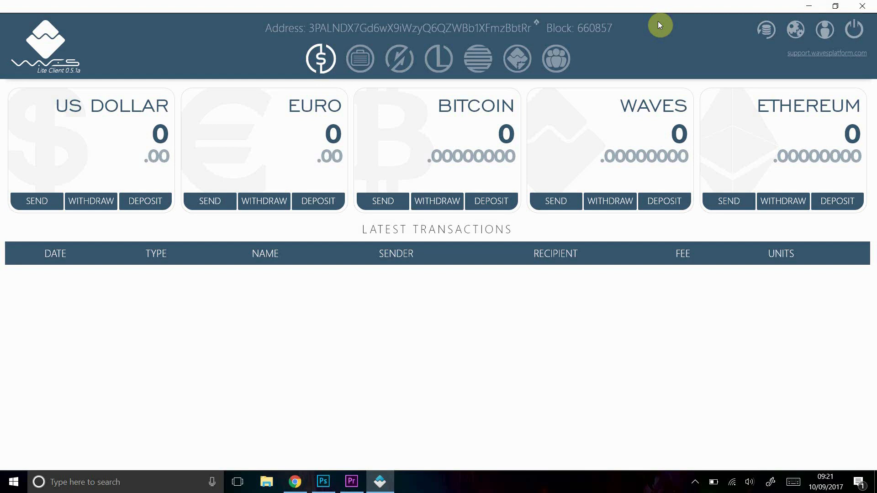
# Log out of the new account with the power icon at the top right
pyautogui.click(853, 33)
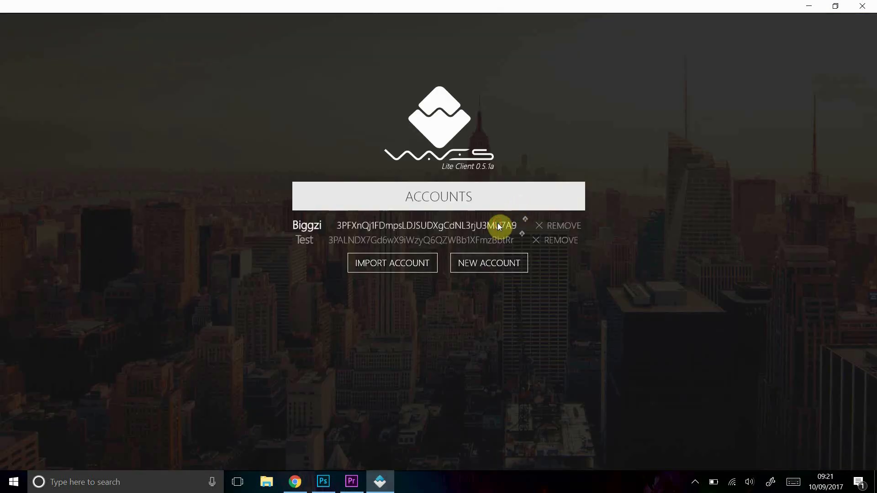
# Sign in to the saved account with its password and copy the wallet address
pyautogui.click(499, 227)
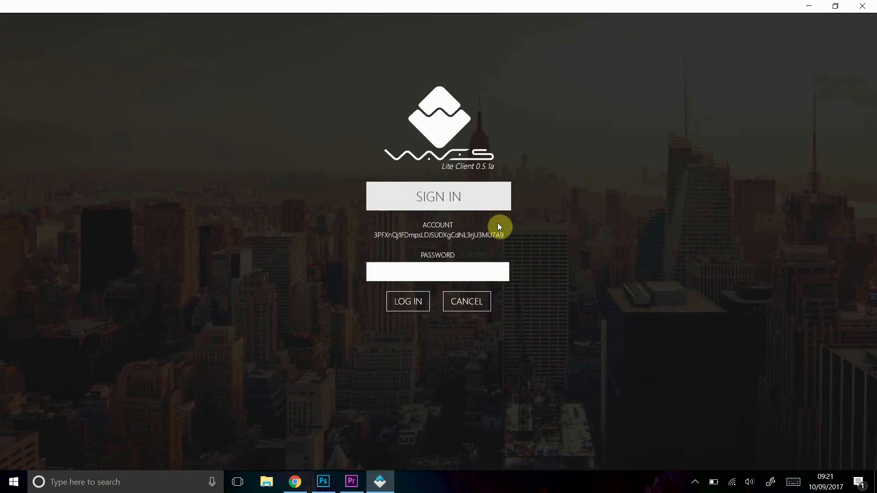
pyautogui.write('•••••••••')
pyautogui.press('Return')
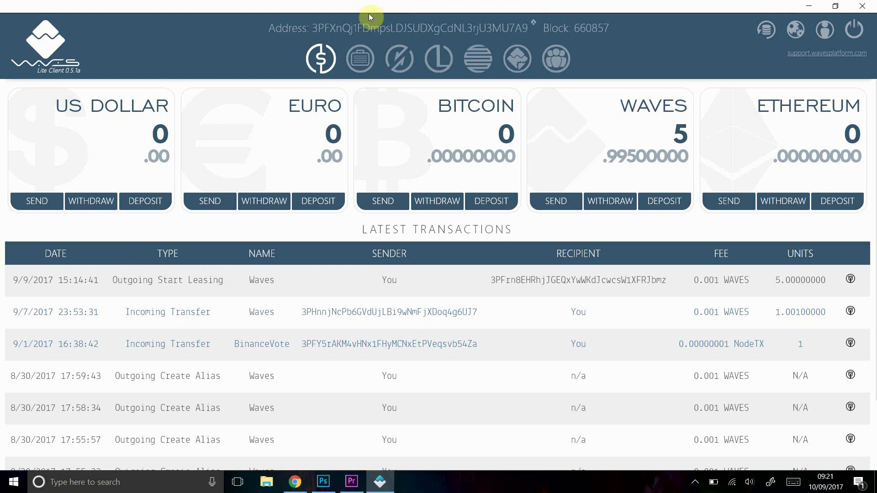
pyautogui.click(454, 30)
pyautogui.click(498, 203)
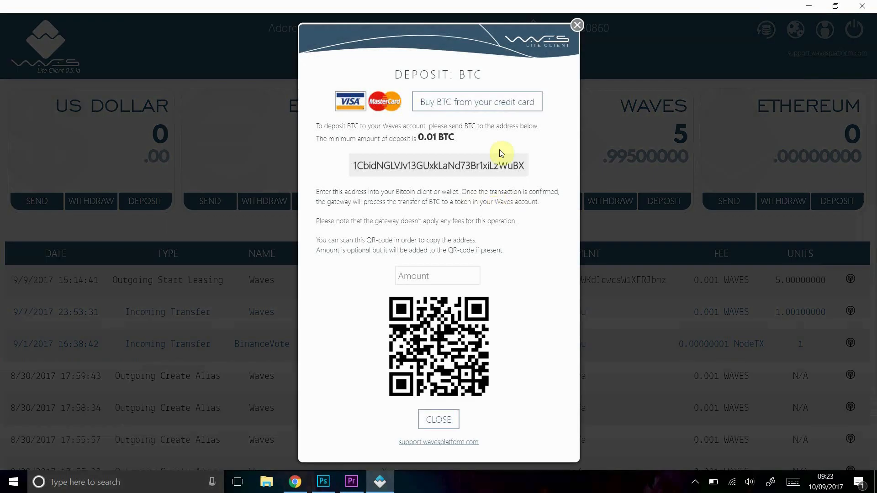
pyautogui.click(577, 27)
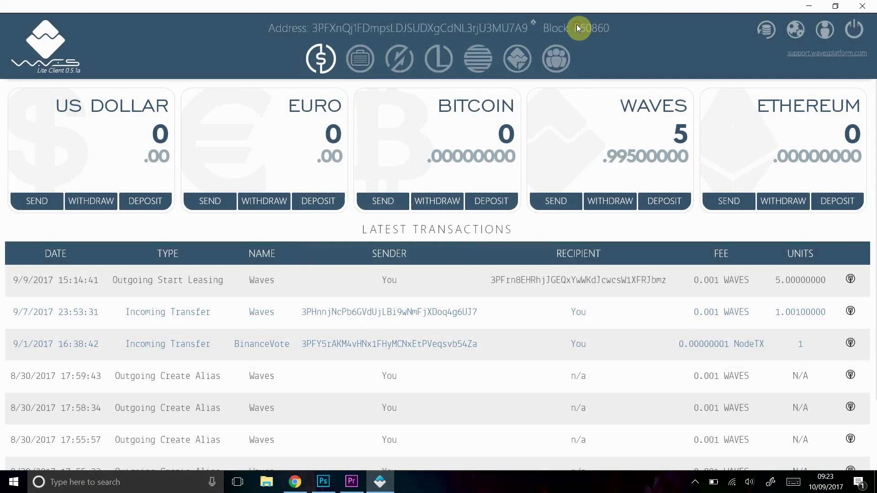
# Open the Bitcoin withdraw form (0.1 BTC total, 0.001 gateway fee), close it, and reopen it
pyautogui.click(448, 208)
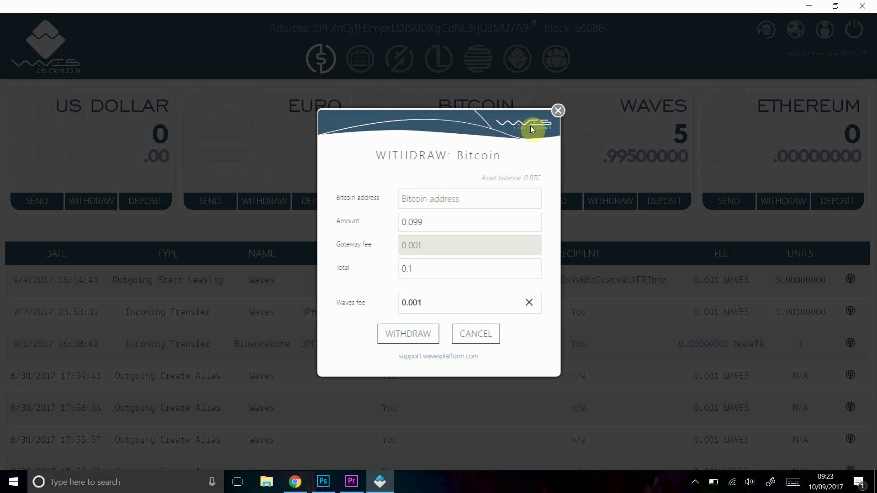
pyautogui.click(557, 114)
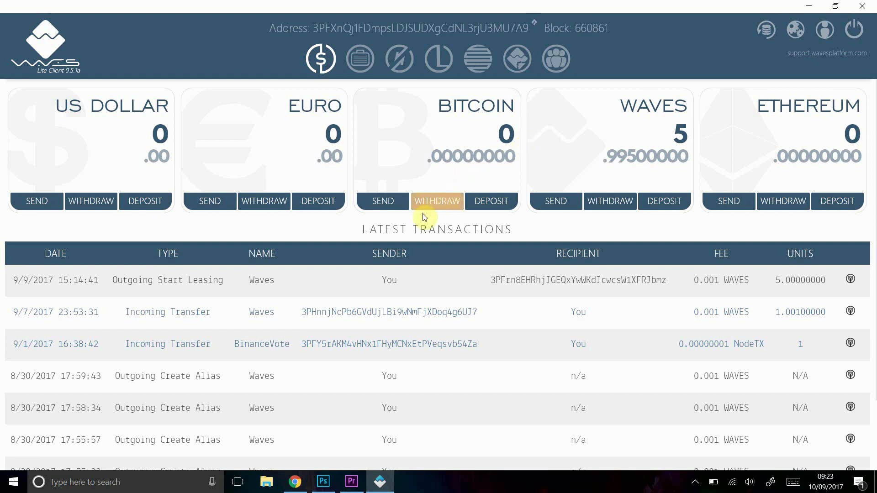
pyautogui.click(442, 204)
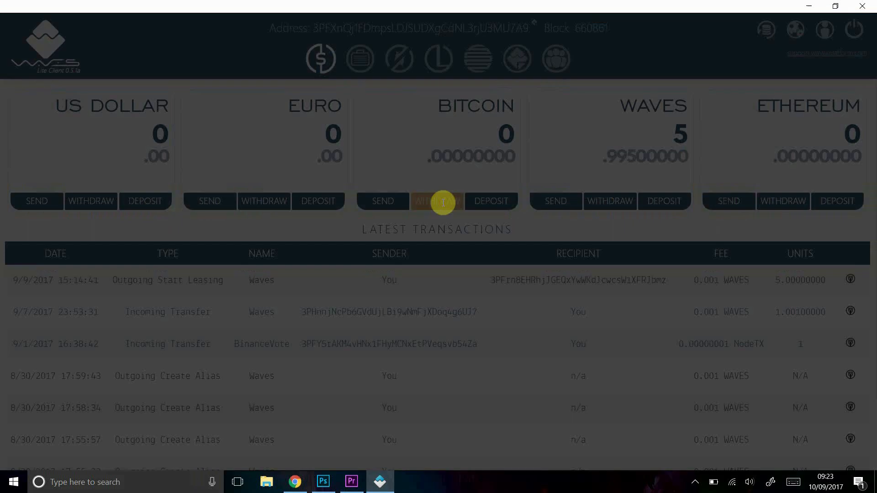
# Close the Bitcoin withdraw and send forms unused, then view the EUR deposit's IDNow verification notice
pyautogui.click(560, 110)
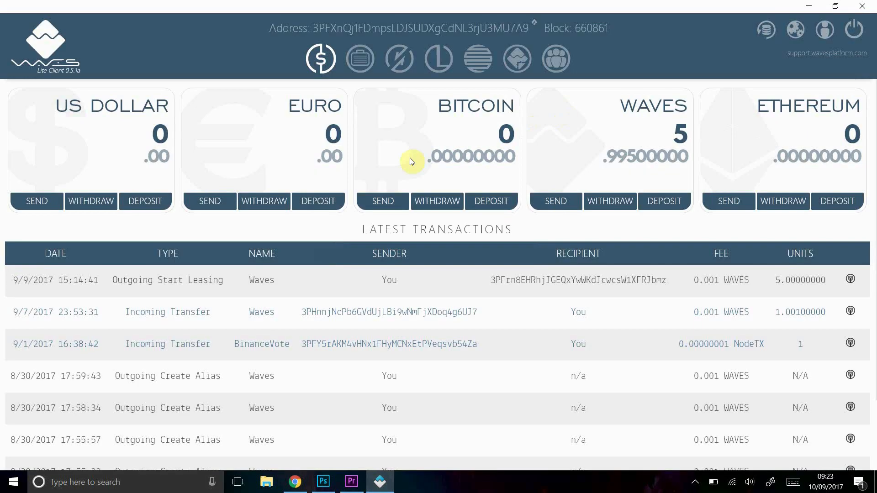
pyautogui.click(369, 204)
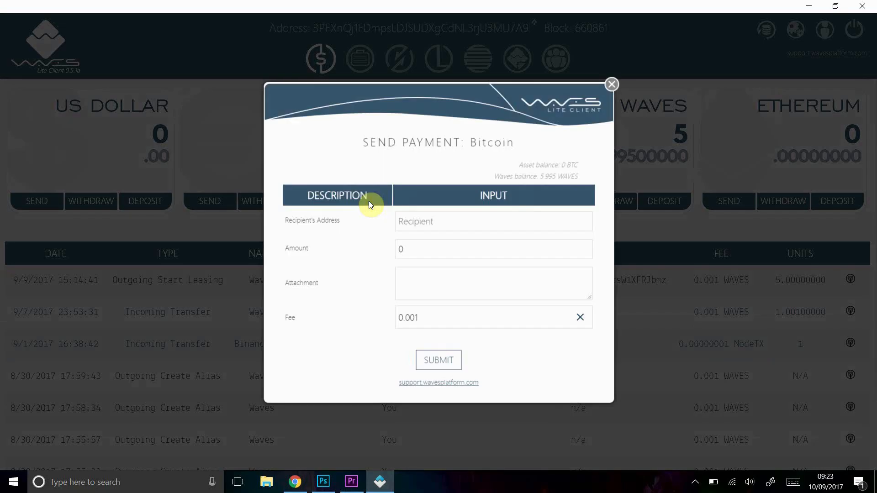
pyautogui.click(468, 224)
pyautogui.click(613, 85)
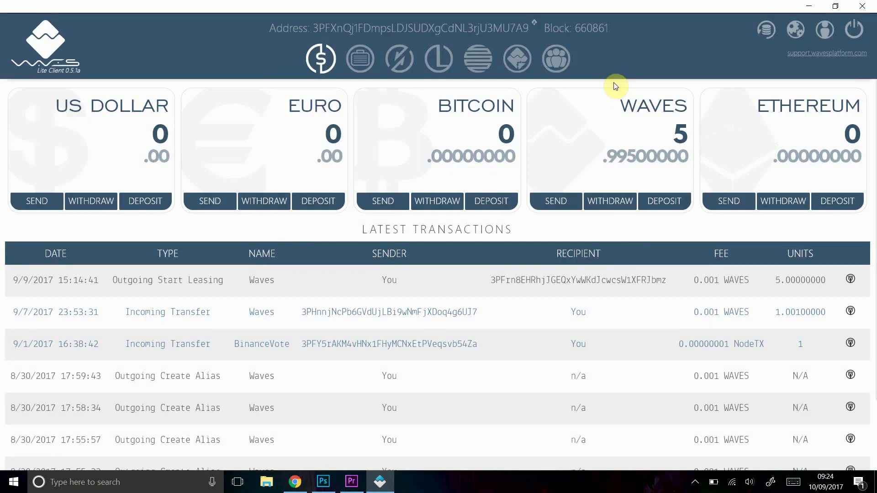
pyautogui.click(393, 201)
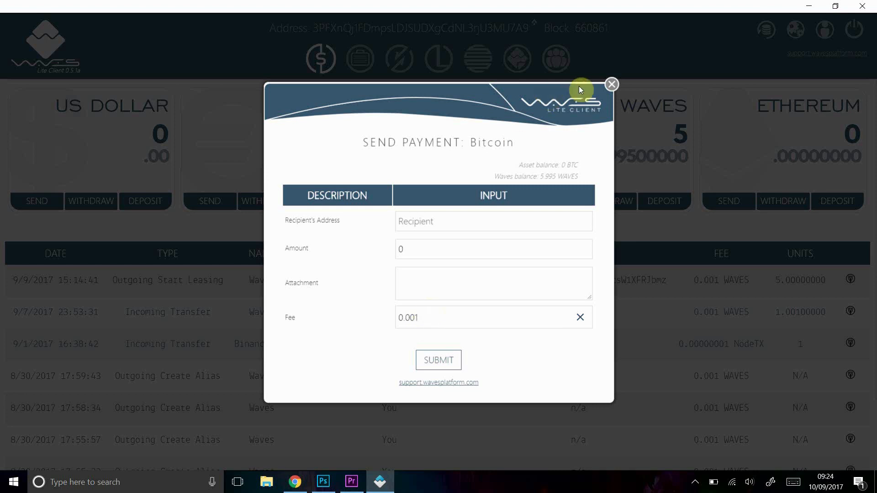
pyautogui.click(612, 85)
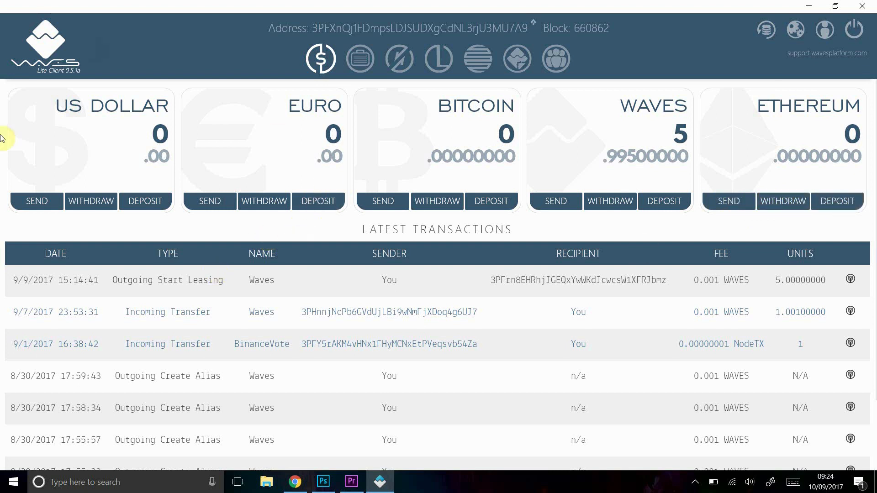
pyautogui.click(325, 208)
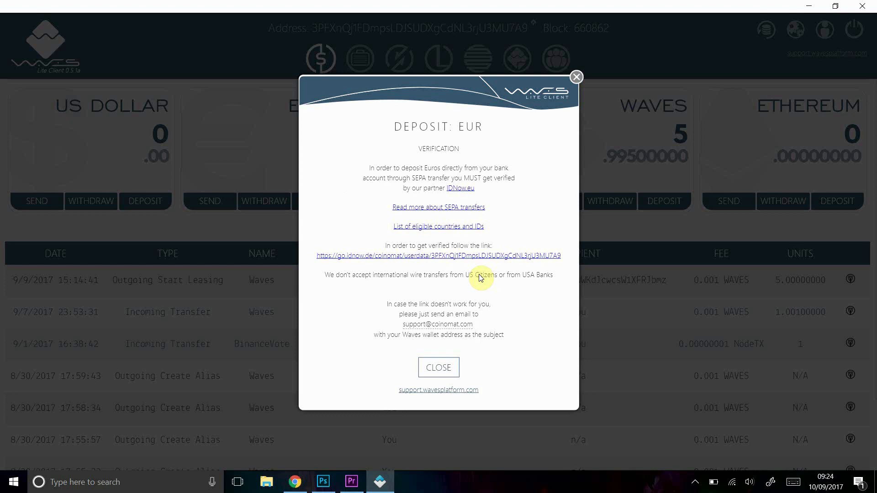
# Dismiss the DEPOSIT: EUR instructions to get back to the wallet balances and transactions
pyautogui.click(577, 78)
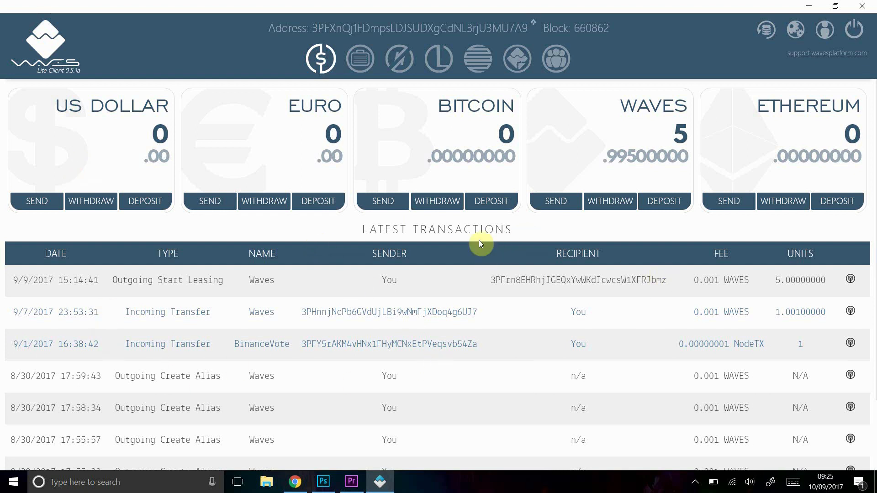
# Check the copy and cancel options on the leasing transaction, then view the Portfolio of seven assets
pyautogui.click(851, 280)
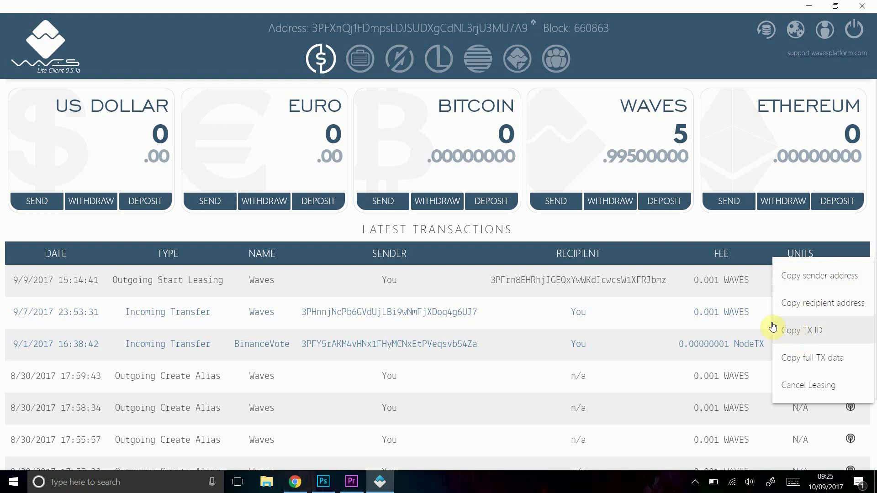
pyautogui.click(629, 231)
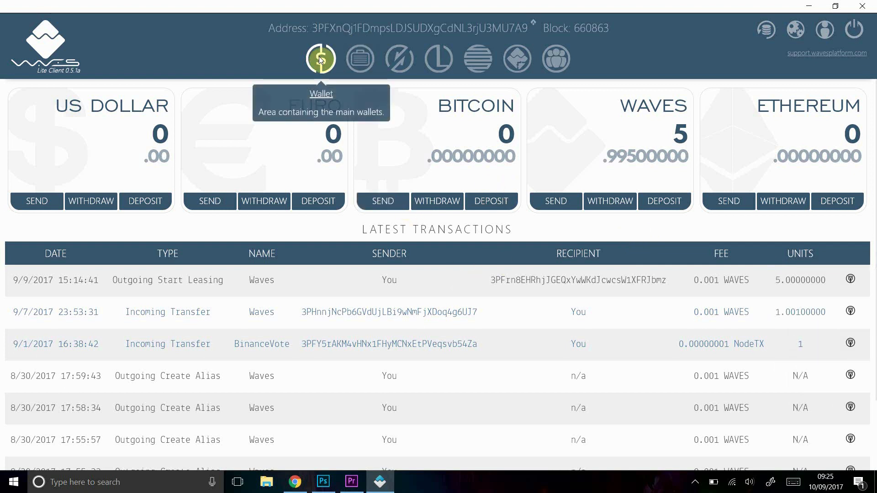
pyautogui.click(362, 61)
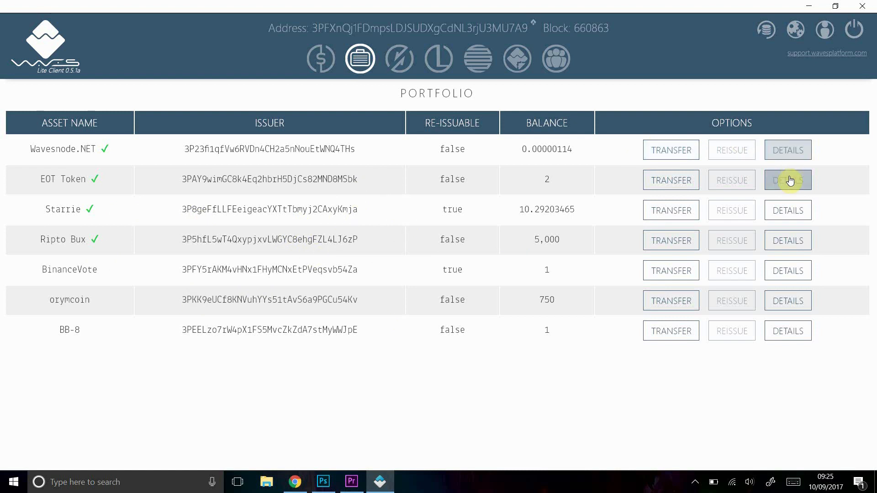
# Review Starrie's asset details, then bring up its transfer form showing a 10.29203465 STAR balance
pyautogui.click(779, 216)
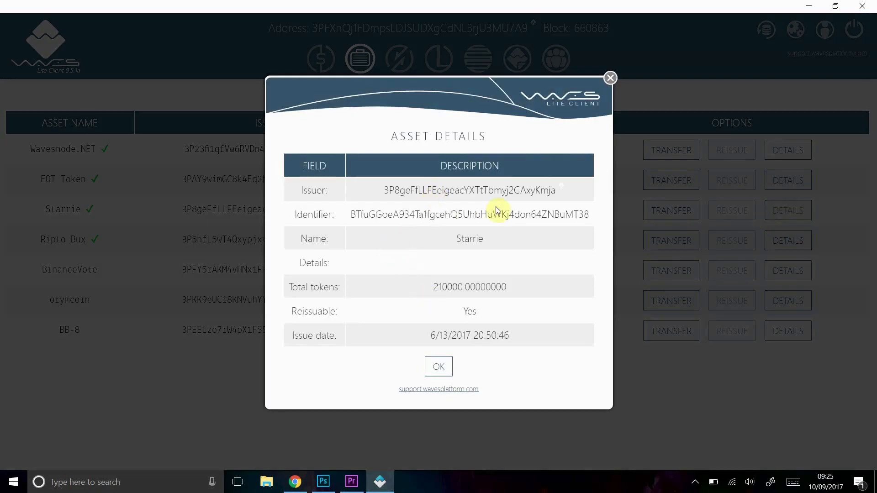
pyautogui.click(610, 78)
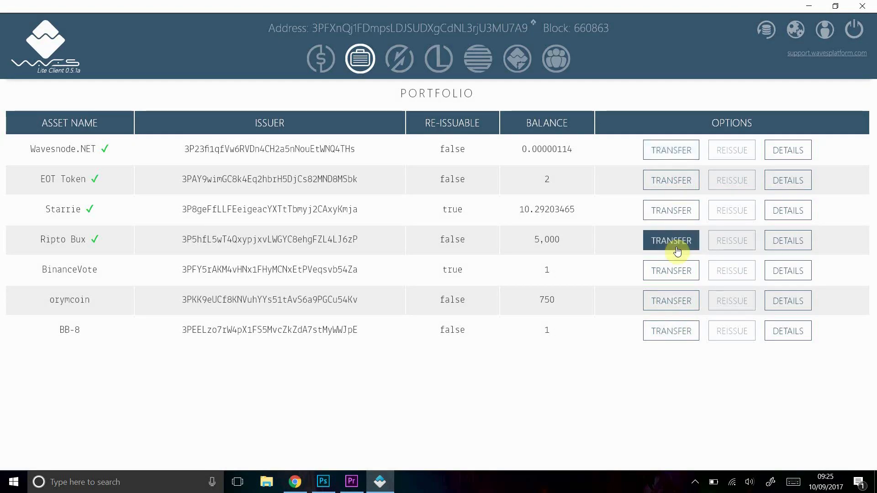
pyautogui.click(673, 204)
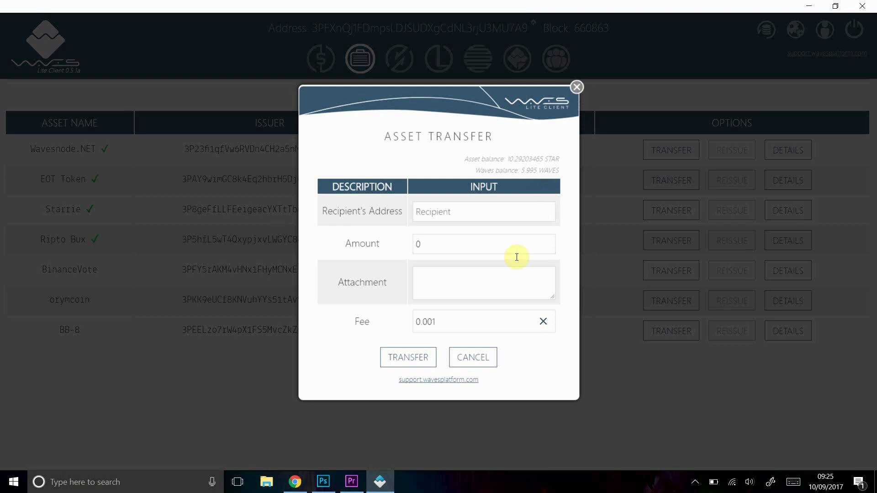
# Cancel the Starrie transfer unsent after touching the 0.001 fee field, returning to the Portfolio
pyautogui.click(450, 322)
pyautogui.click(473, 359)
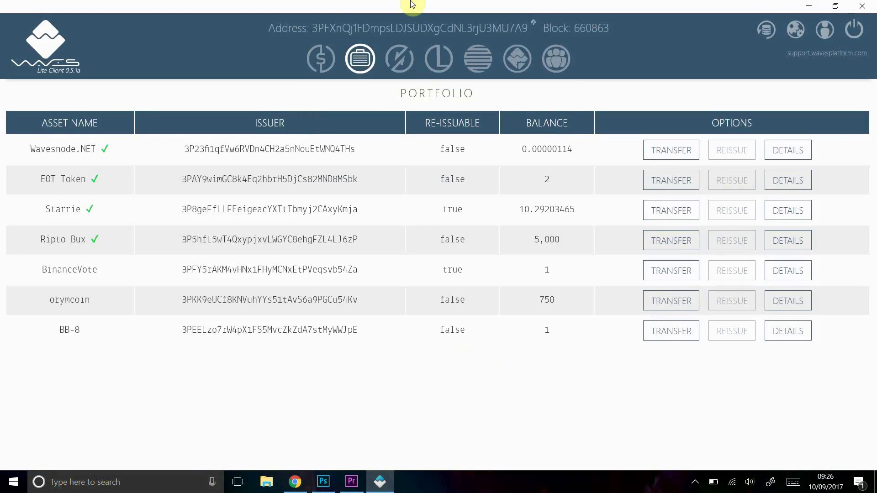
# On the DEX, replace Bitcoin with ZrCoin via 'zrcd' to trade ZrCoin against Waves
pyautogui.click(396, 56)
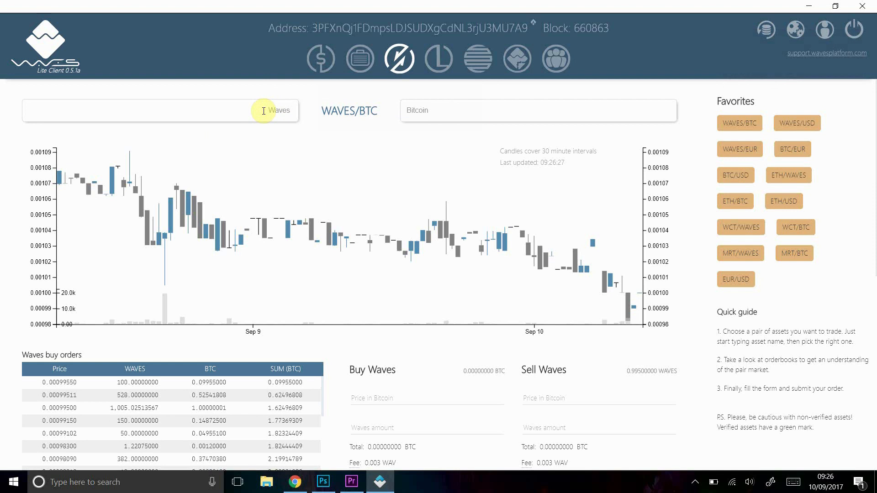
pyautogui.click(457, 107)
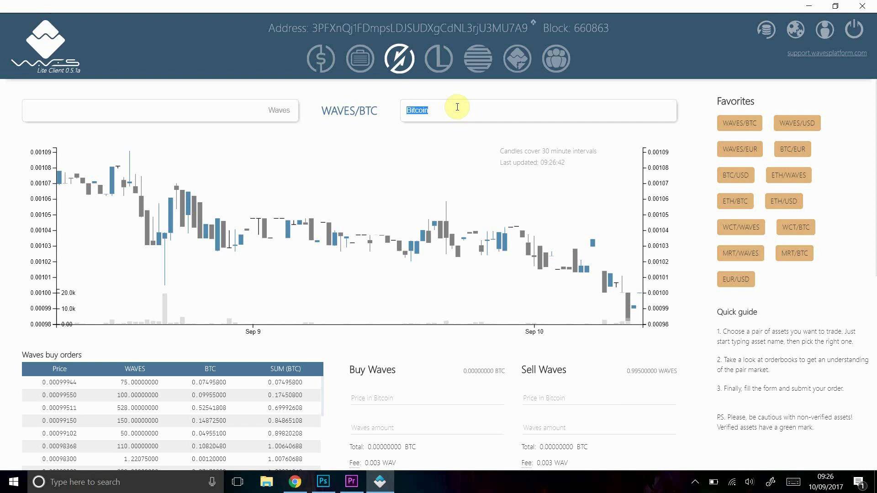
pyautogui.write('zrcd')
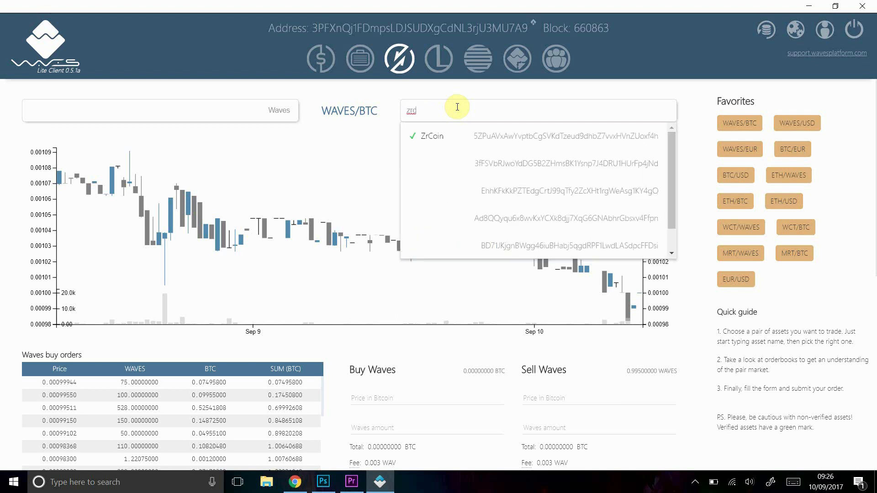
pyautogui.click(460, 136)
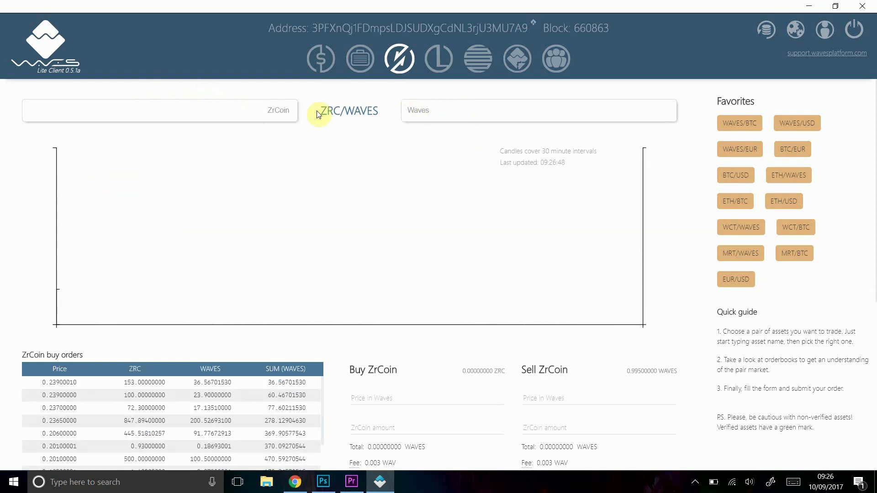
# Change the second asset to Starrie to try the Starrie/ZrCoin pair
pyautogui.click(460, 107)
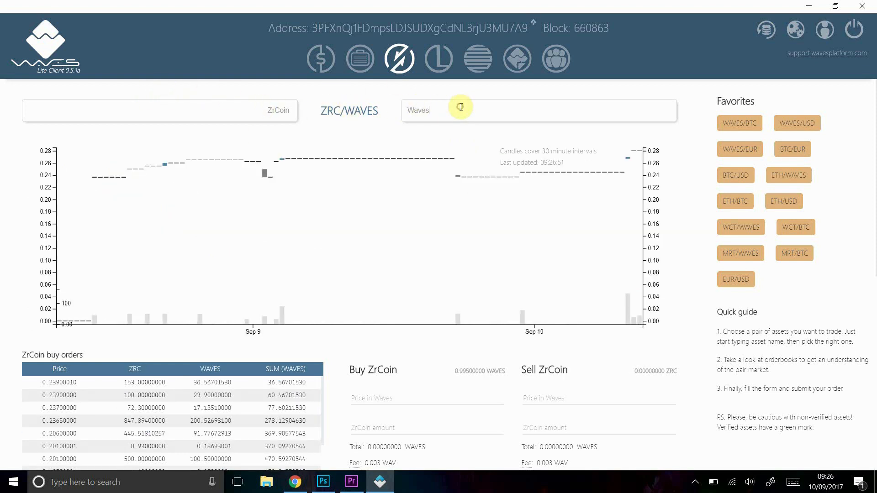
pyautogui.write('Wa')
pyautogui.press('BackSpace')
pyautogui.press('BackSpace')
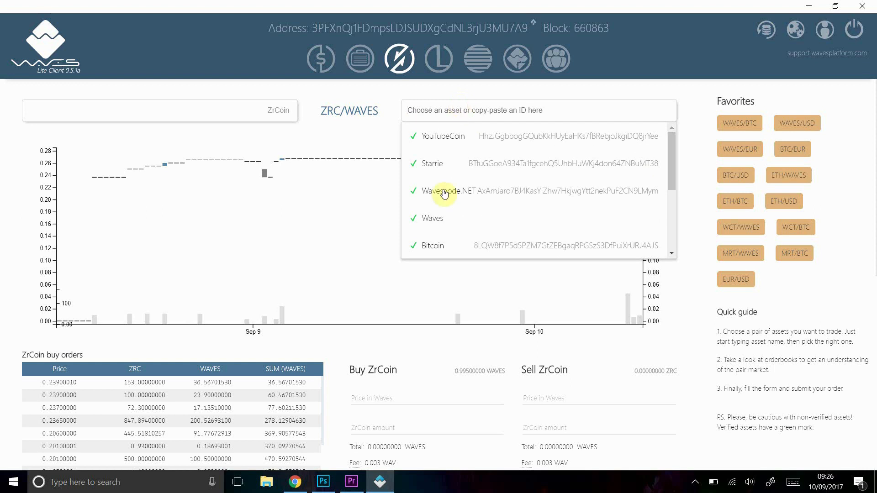
pyautogui.click(474, 164)
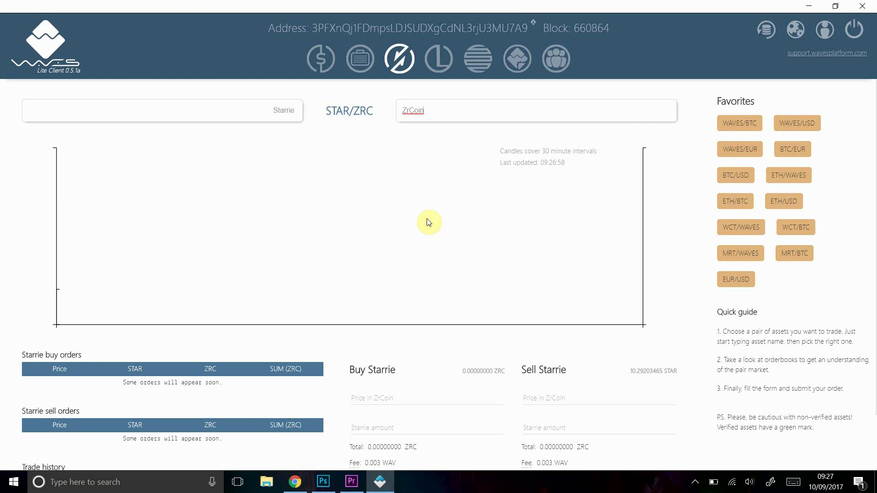
pyautogui.scroll(-2, 429, 222)
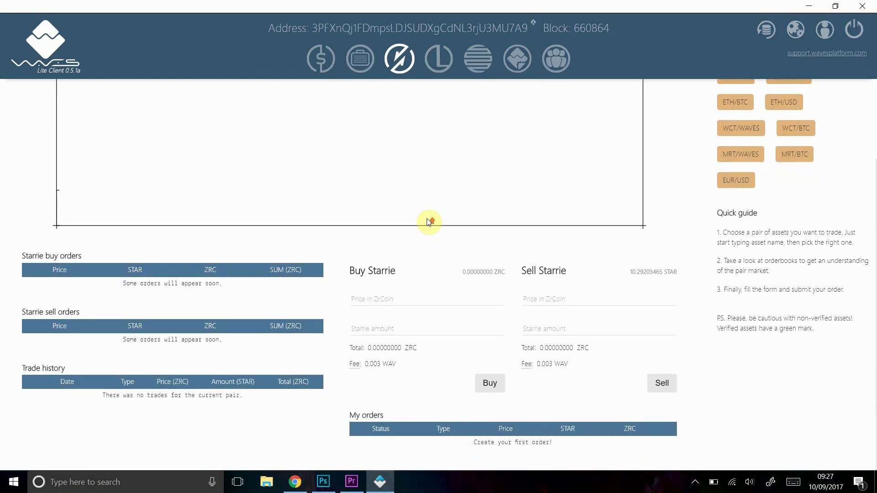
pyautogui.scroll(2, 429, 223)
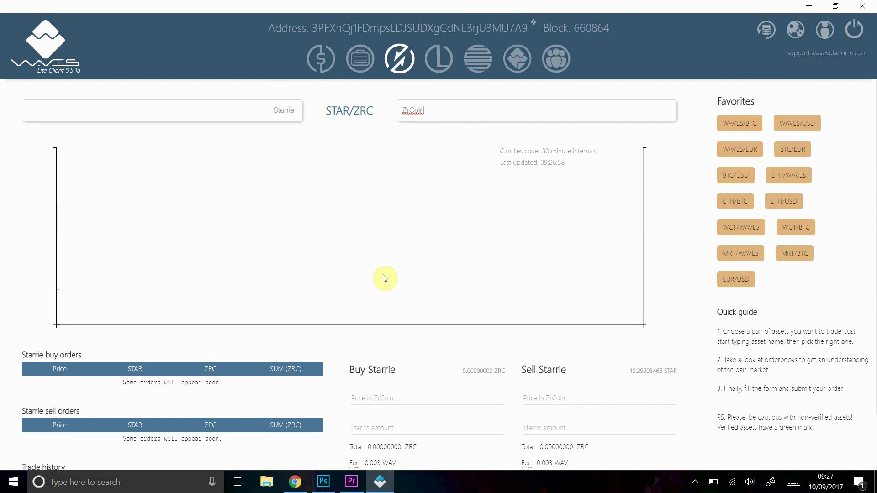
pyautogui.scroll(-1, 385, 278)
pyautogui.scroll(1, 386, 278)
# Restore the ZrCoin/Waves pair by searching 'wave', then erase ZrCoin from the asset box
pyautogui.click(267, 112)
pyautogui.write('wave')
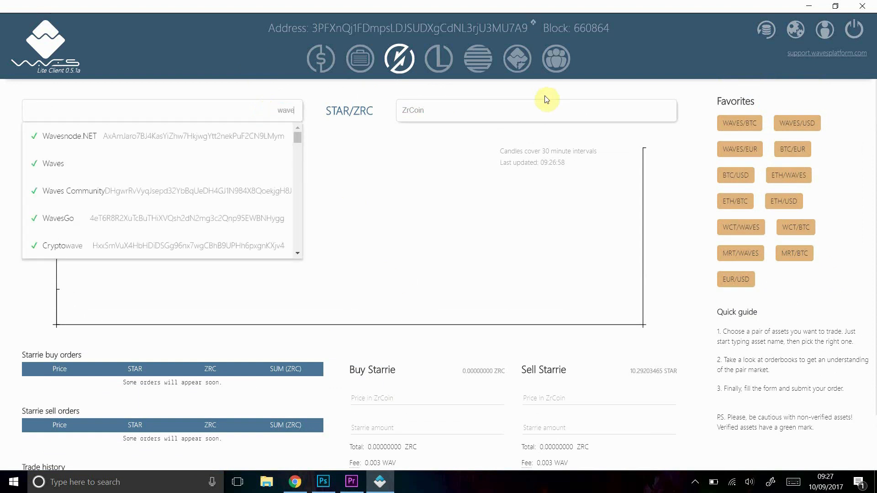
pyautogui.click(114, 163)
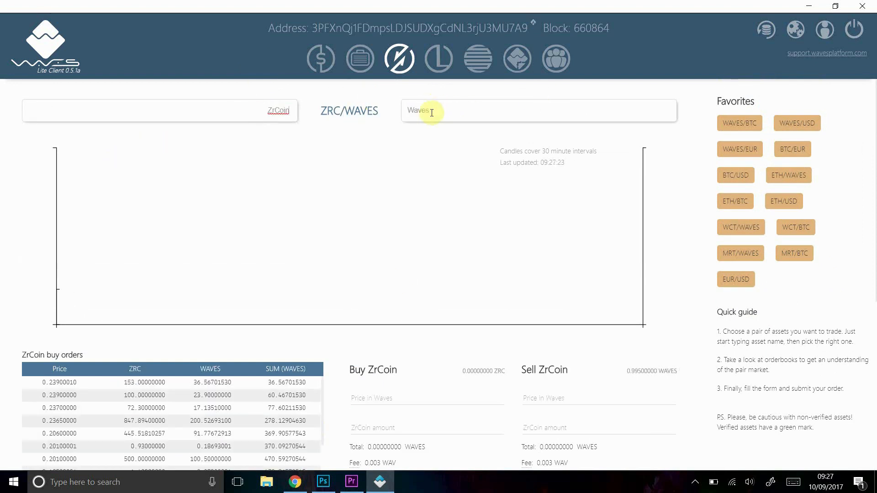
pyautogui.click(253, 110)
pyautogui.press('Delete')
pyautogui.press('Delete')
pyautogui.press('Delete')
pyautogui.press('Delete')
pyautogui.press('Delete')
pyautogui.press('Delete')
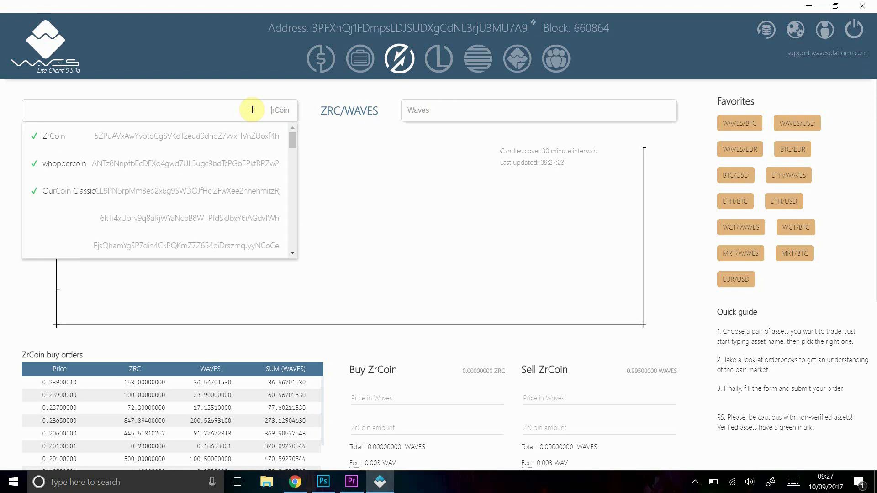
# Choose Bitcoin via 'bit' for the WAVES/BTC pair and browse its order books and trade history
pyautogui.write('bit')
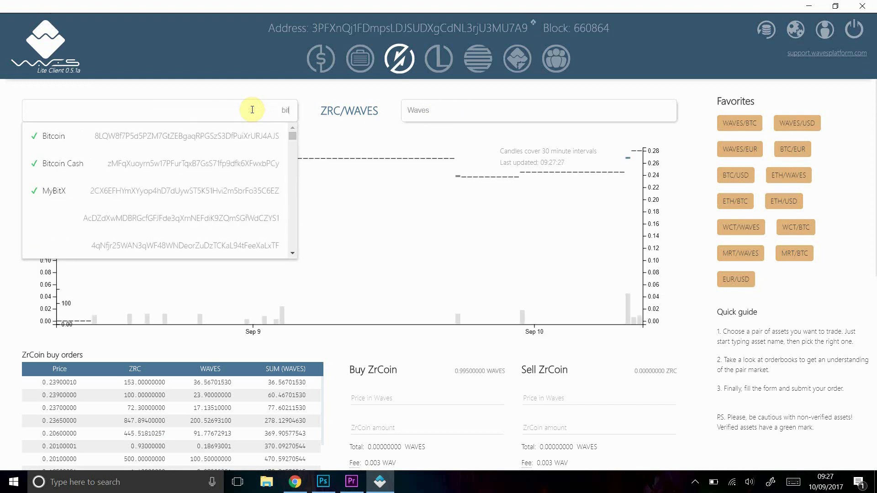
pyautogui.click(226, 137)
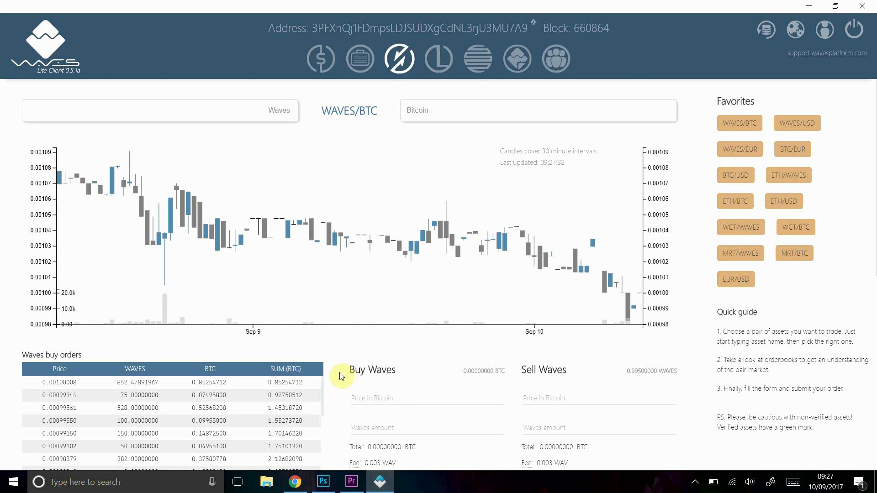
pyautogui.scroll(-5, 340, 376)
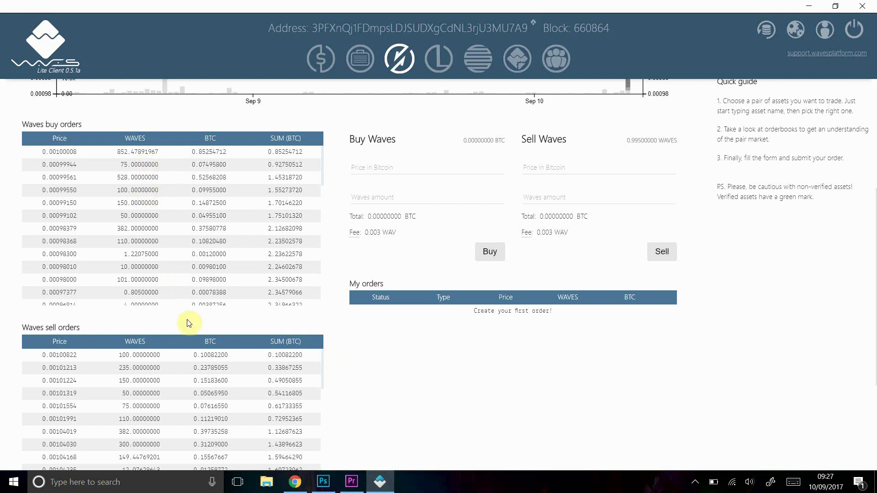
pyautogui.scroll(-5, 308, 386)
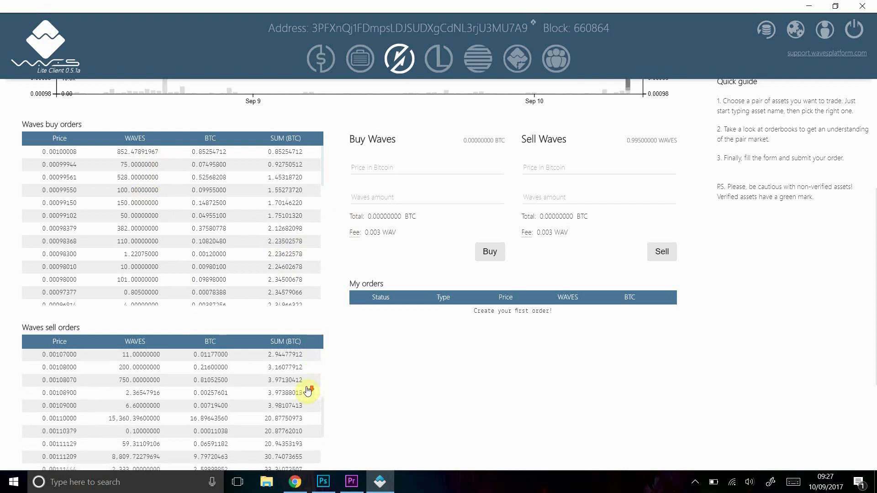
pyautogui.scroll(-5, 364, 382)
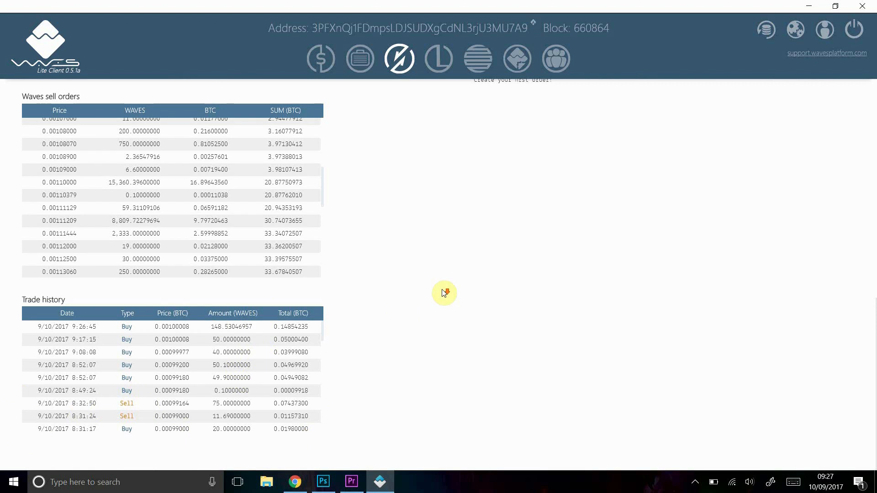
pyautogui.scroll(5, 446, 292)
pyautogui.scroll(1, 443, 289)
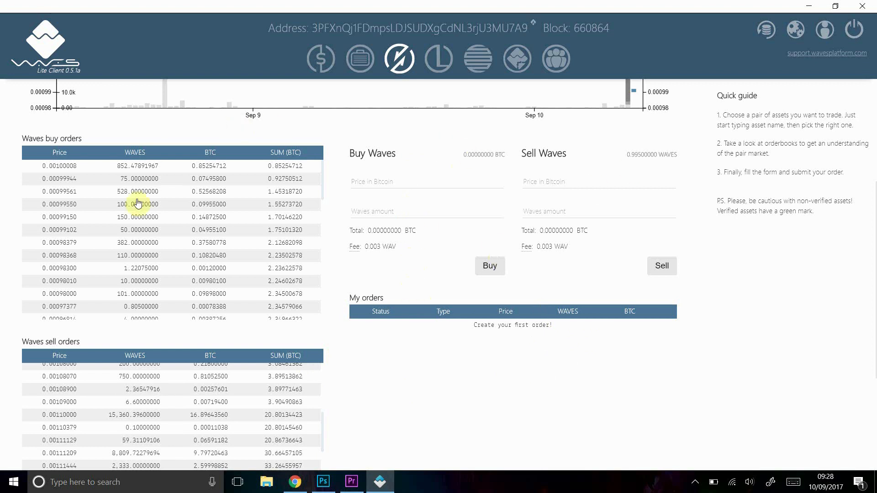
# Fill the Sell Waves form from the top buy order: price 0.00100008, amount 852.47891967
pyautogui.click(64, 170)
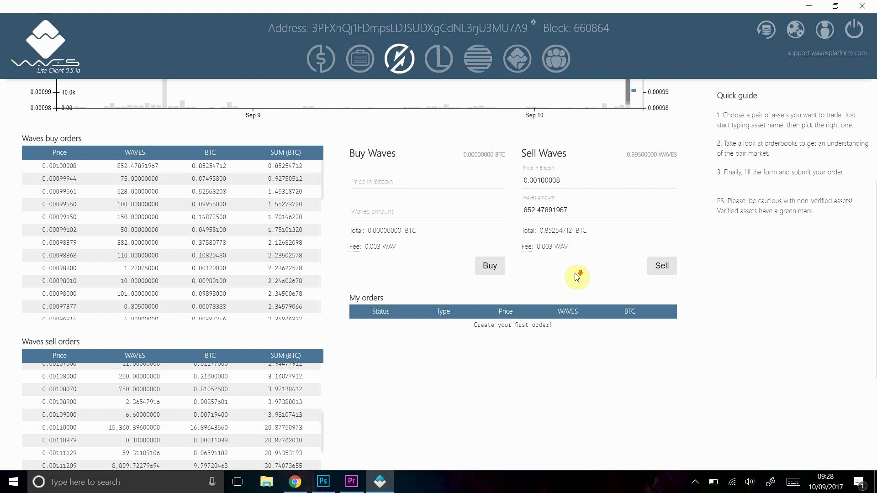
pyautogui.scroll(-1, 577, 276)
pyautogui.scroll(3, 577, 274)
pyautogui.scroll(4, 577, 274)
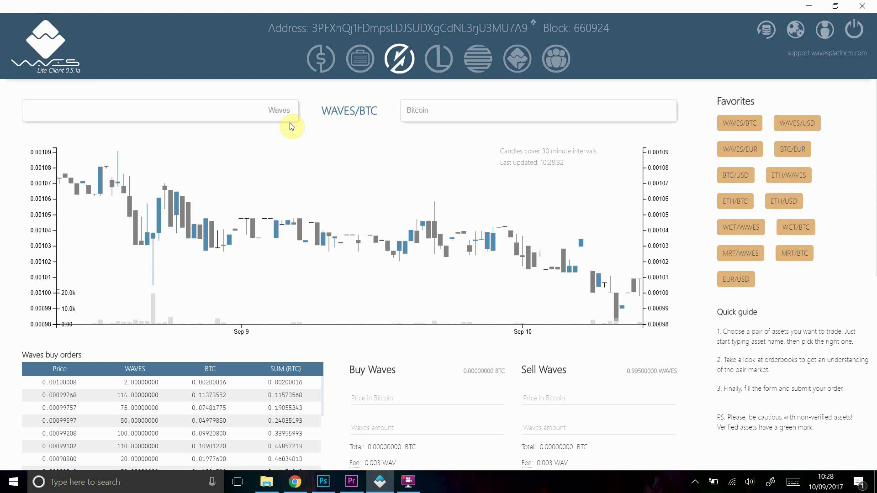
# Search 'enc' in the left asset box and confirm EncryptoTel carries the 'Asset is verified' mark
pyautogui.click(255, 111)
pyautogui.write('enc')
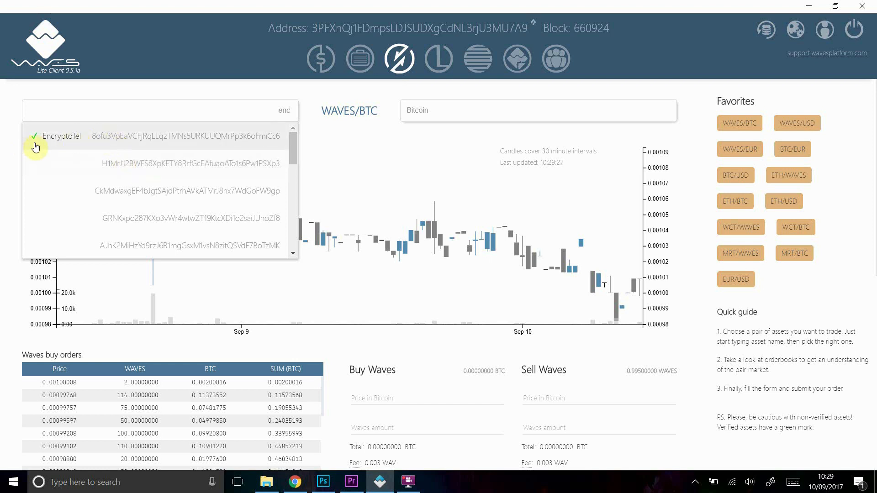
pyautogui.moveTo(36, 147)
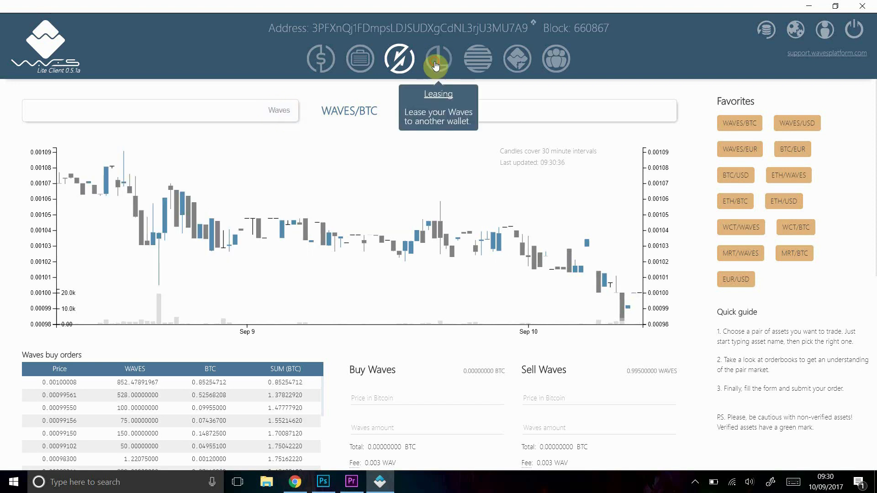
# Go to the Leasing page showing 5.995 WAVES regular balance and one outgoing 5-WAVES lease
pyautogui.click(436, 64)
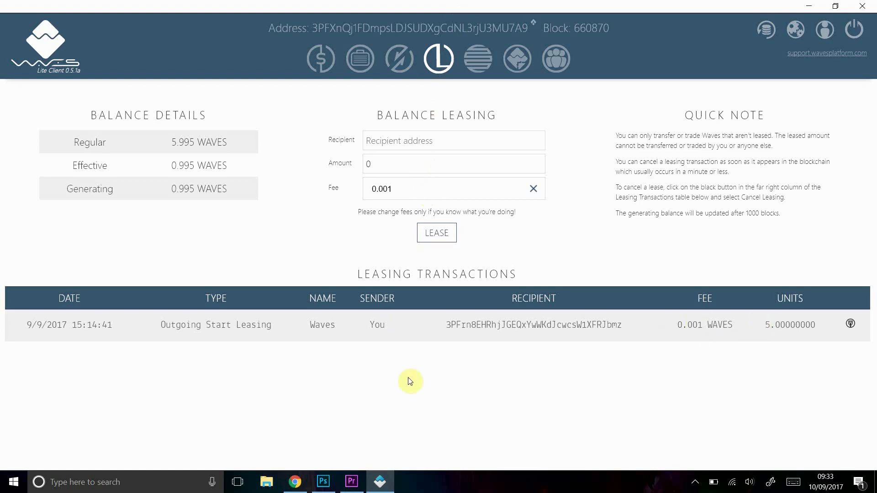
# Bring up the context menu of the outgoing 5-WAVES lease, showing its cancel option
pyautogui.click(850, 324)
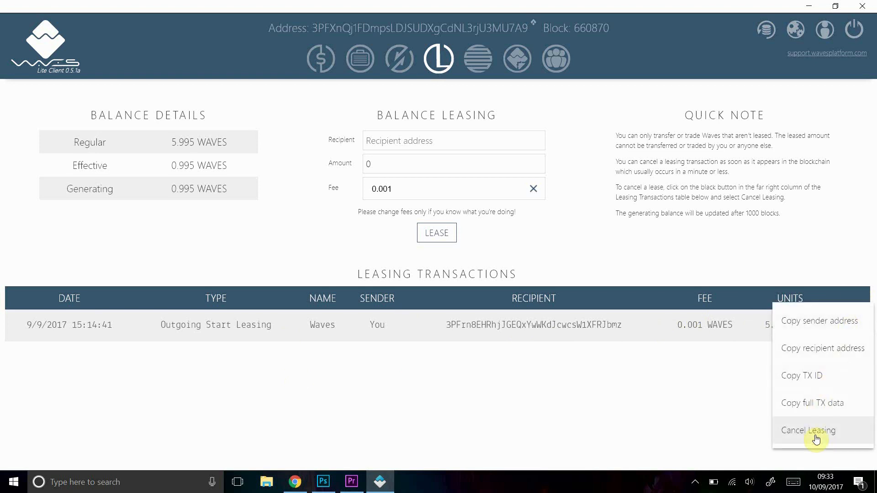
# Close the lease's action menu without cancelling the 5 WAVES lease, then bring up the open-windows switcher
pyautogui.click(259, 346)
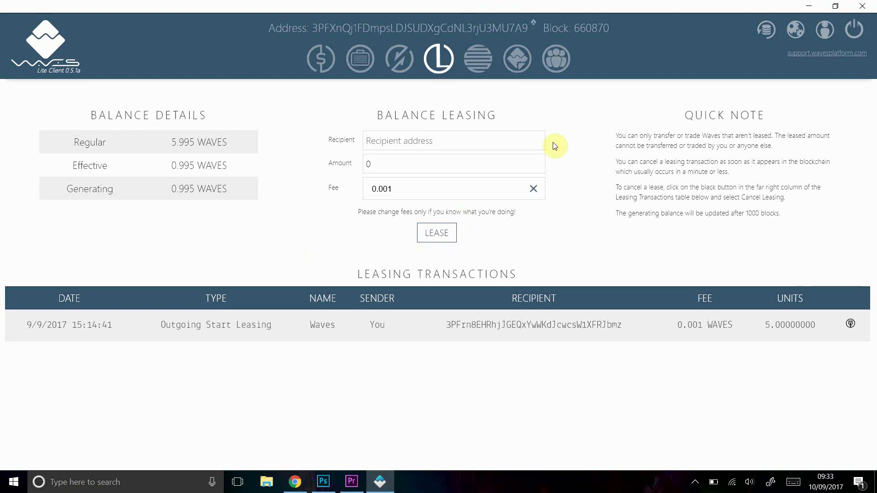
pyautogui.hotkey('alt', 'Tab')
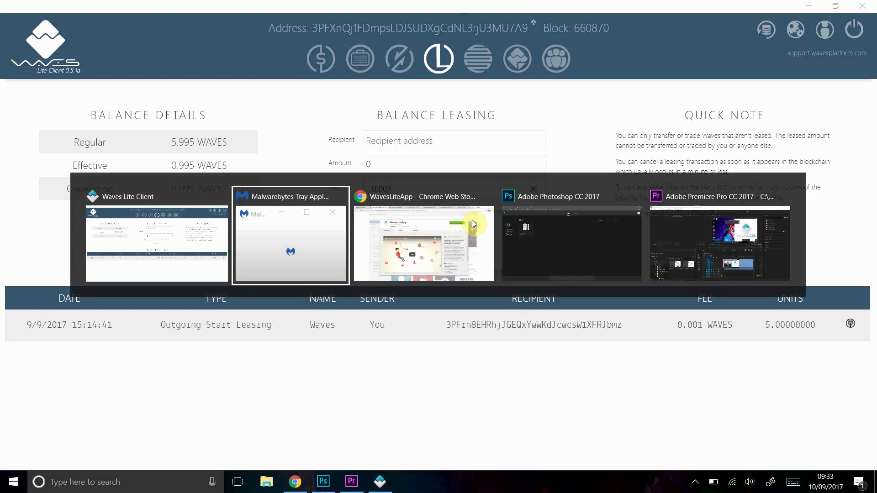
# On Chrome's weekly generators page, select the row-2 FountainPerpetua generator address
pyautogui.hotkey('alt', 'Tab')
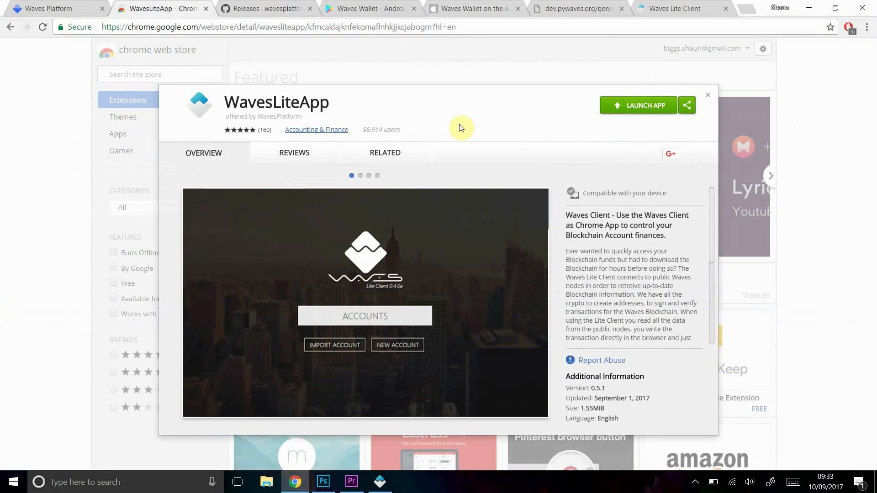
pyautogui.click(552, 11)
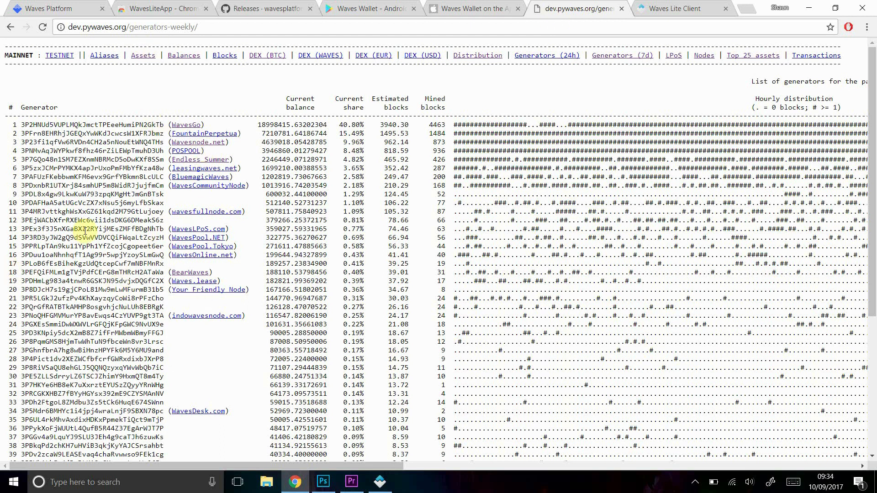
pyautogui.scroll(-1, 85, 280)
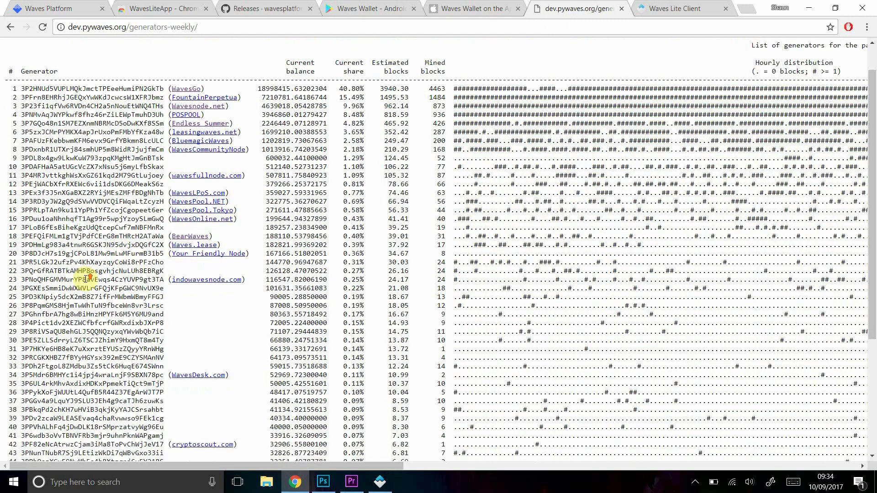
pyautogui.scroll(1, 86, 280)
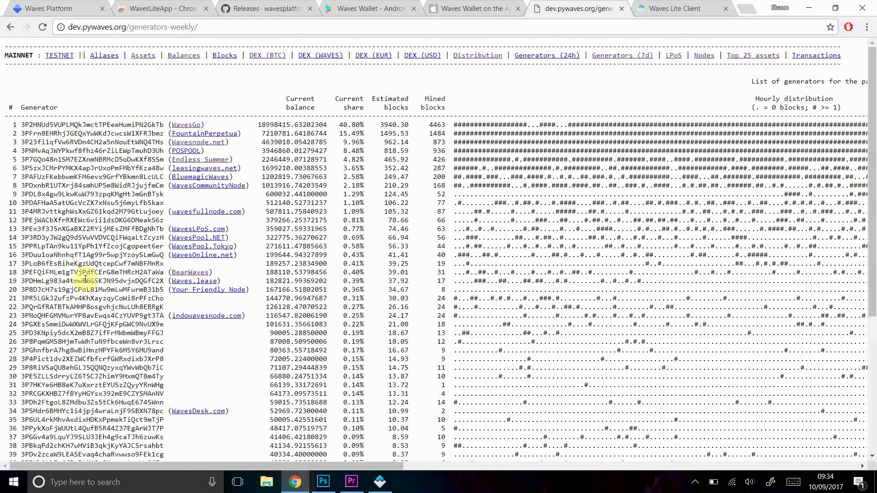
pyautogui.scroll(-2, 85, 279)
pyautogui.scroll(1, 86, 279)
pyautogui.scroll(2, 85, 279)
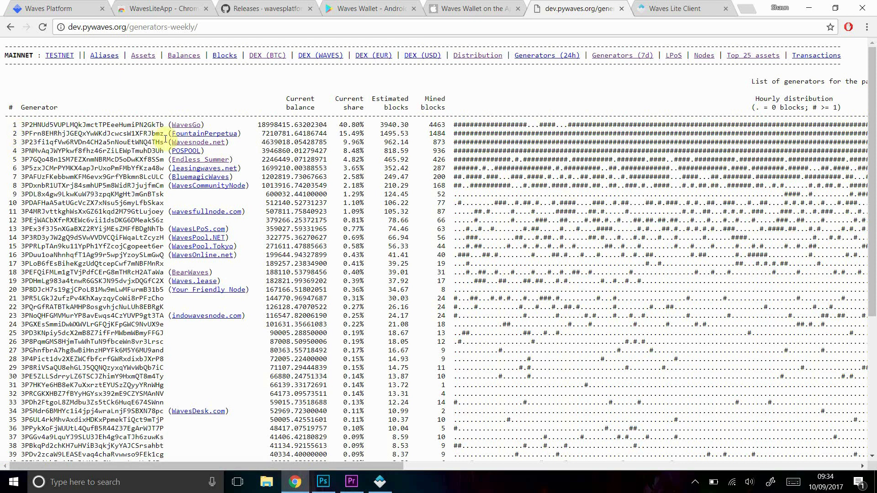
pyautogui.moveTo(165, 135); pyautogui.dragTo(23, 135)
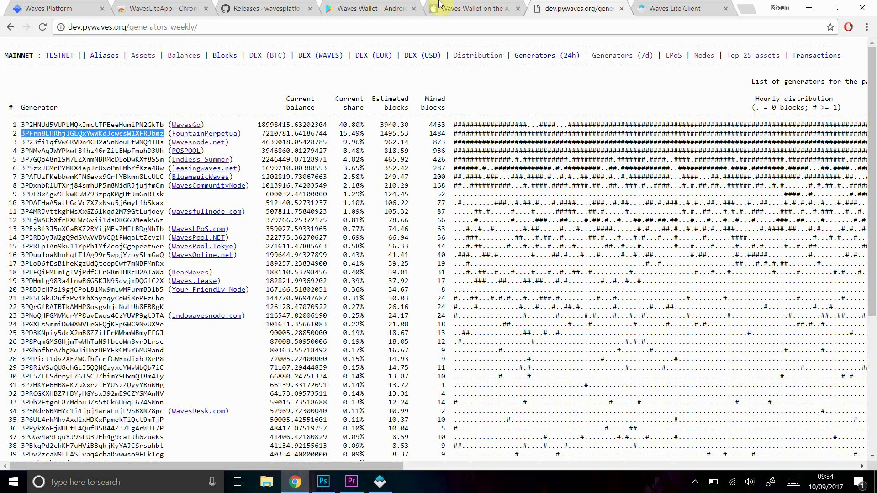
# In Waves Lite Client, try the lease Recipient and Amount fields, then view transaction History
pyautogui.hotkey('alt', 'Tab')
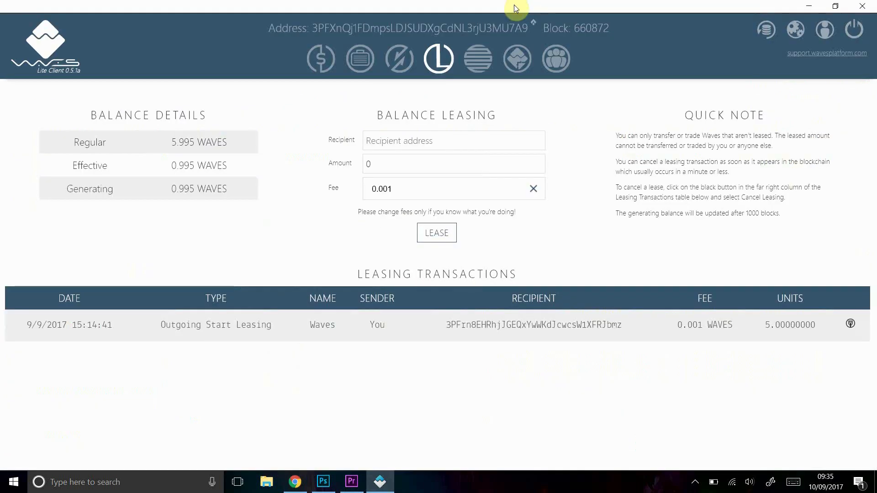
pyautogui.click(429, 140)
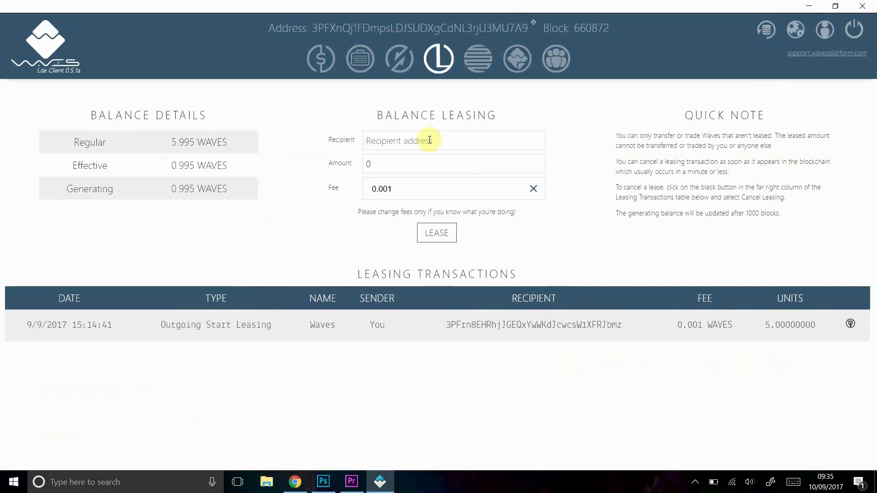
pyautogui.click(399, 166)
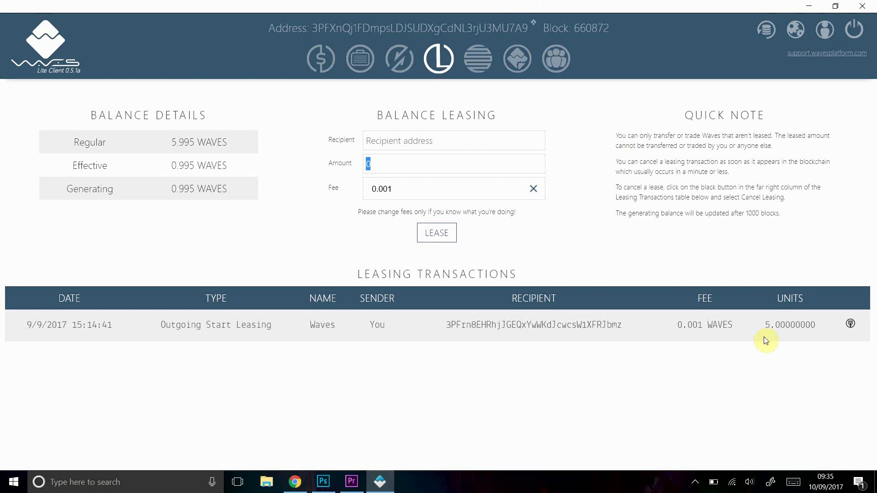
pyautogui.click(481, 67)
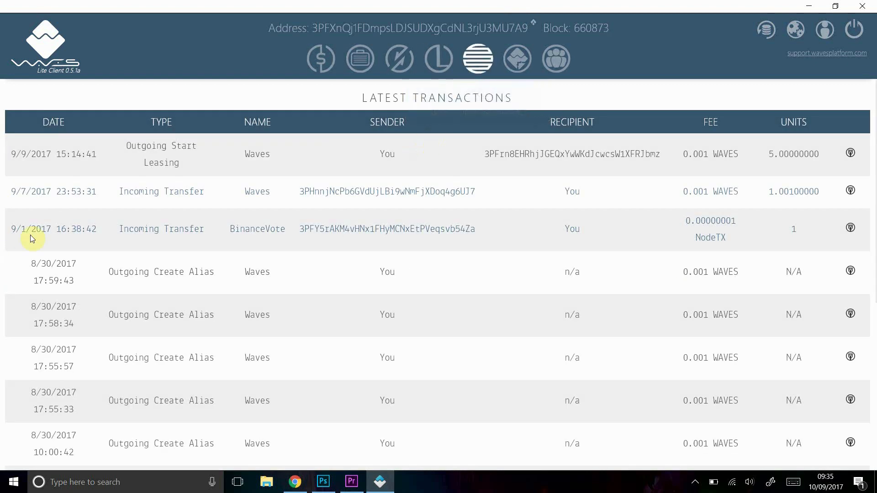
# Scroll the latest transactions, show the outgoing lease's options, then go to Token Creation
pyautogui.scroll(-5, 534, 341)
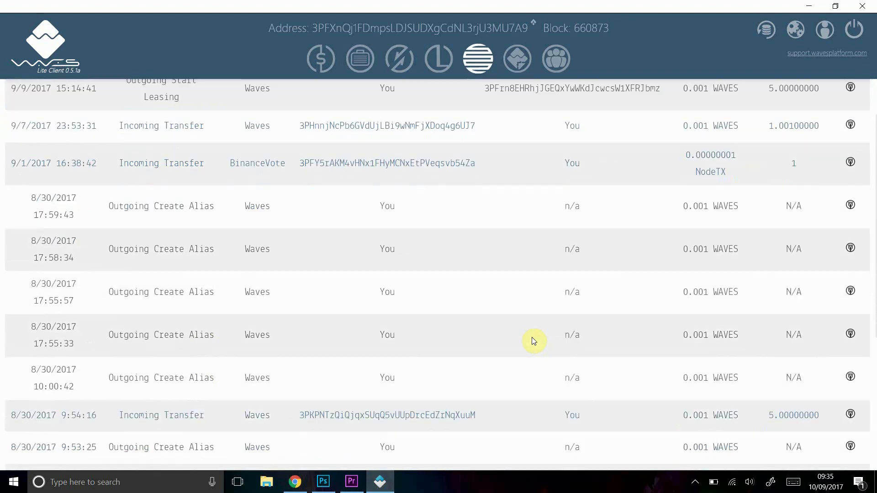
pyautogui.scroll(5, 534, 342)
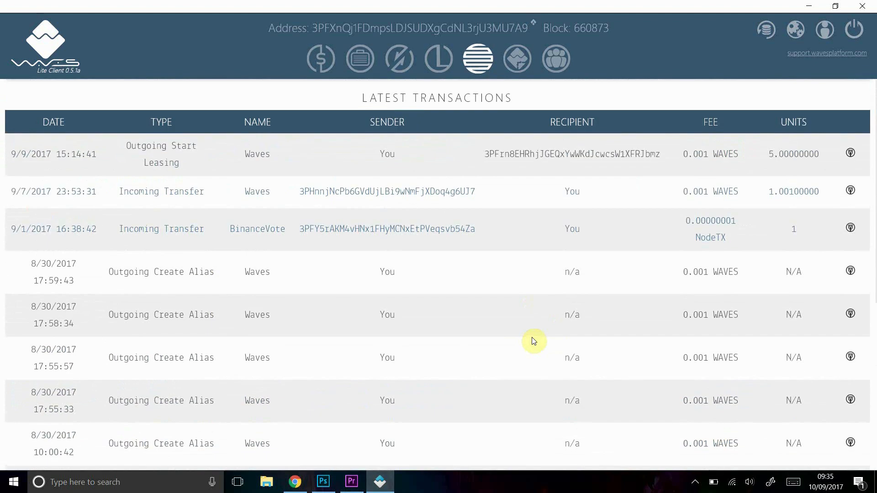
pyautogui.click(850, 153)
pyautogui.click(509, 69)
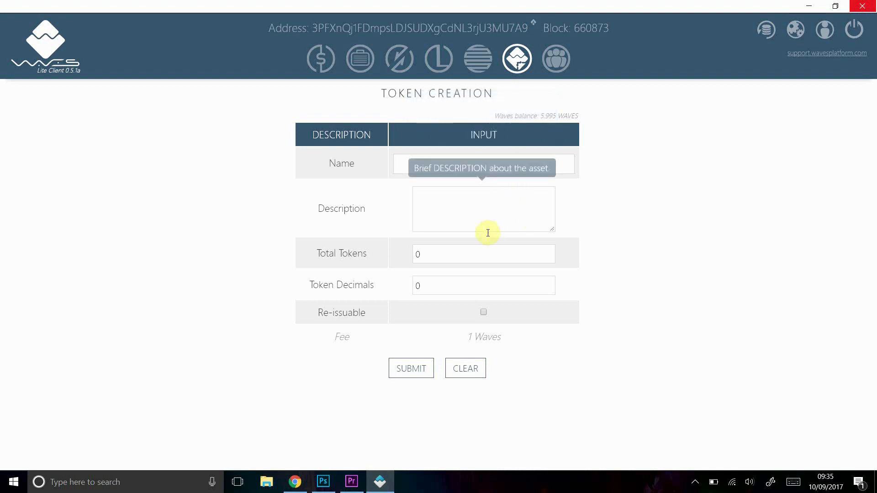
# Read the Total Tokens, Token Decimals and Re-issuable explanations, then switch to Portfolio
pyautogui.moveTo(472, 255)
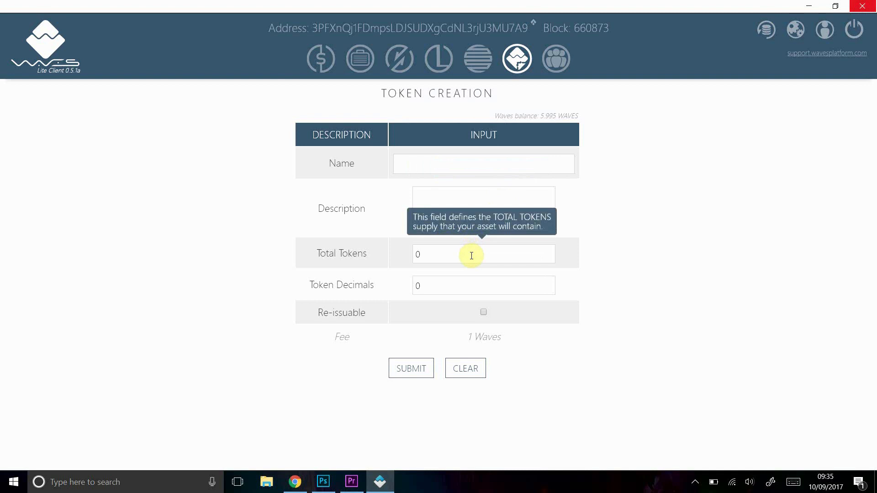
pyautogui.moveTo(434, 285)
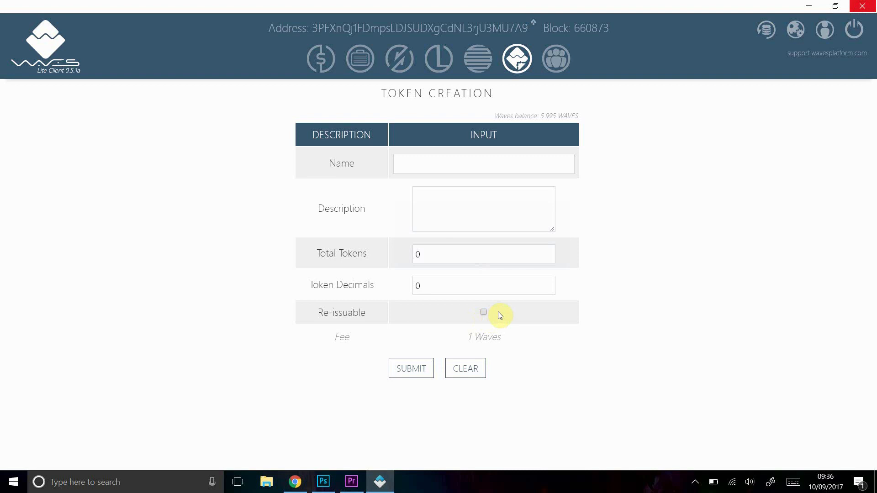
pyautogui.moveTo(501, 315)
pyautogui.click(361, 59)
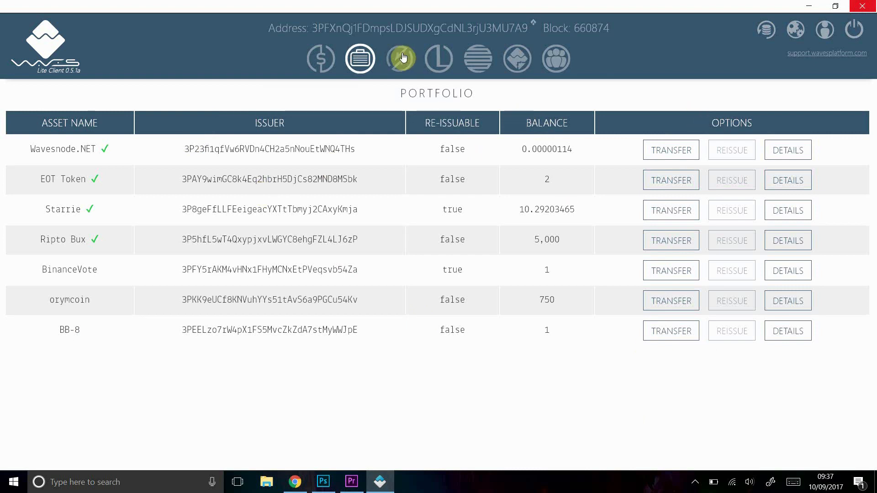
# Pass back through Token Creation to the Community page's Latest Blocks table
pyautogui.click(513, 61)
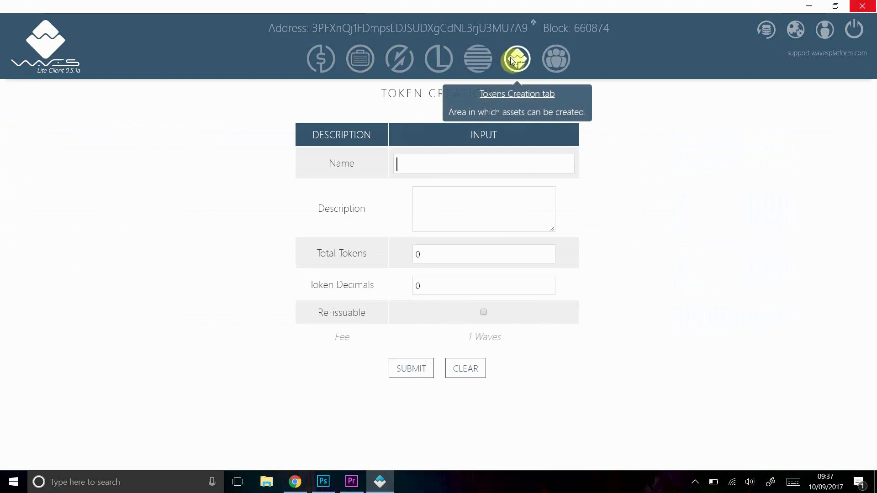
pyautogui.click(563, 64)
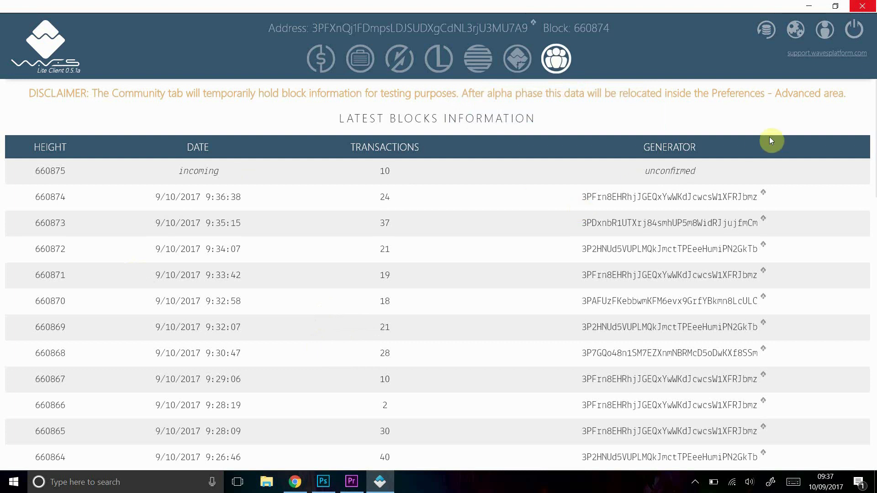
# Try Preferences, dismiss its under-development notice, and open the Your Aliases dialog
pyautogui.click(798, 32)
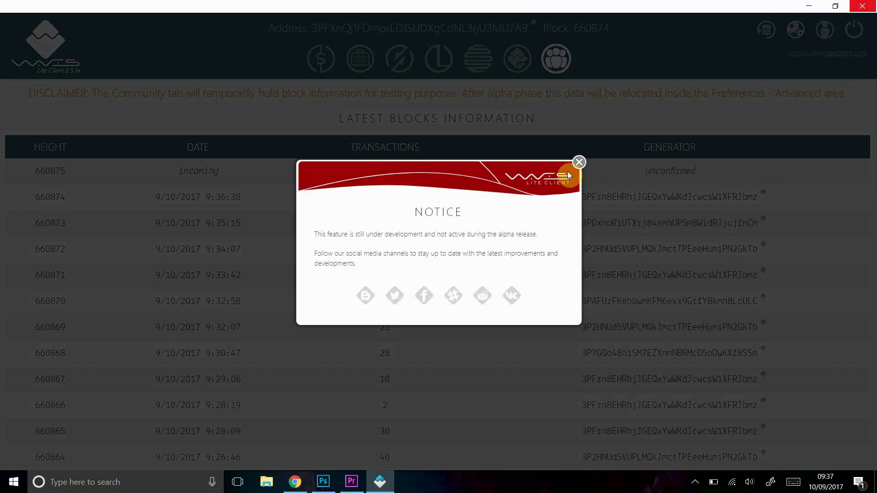
pyautogui.click(578, 164)
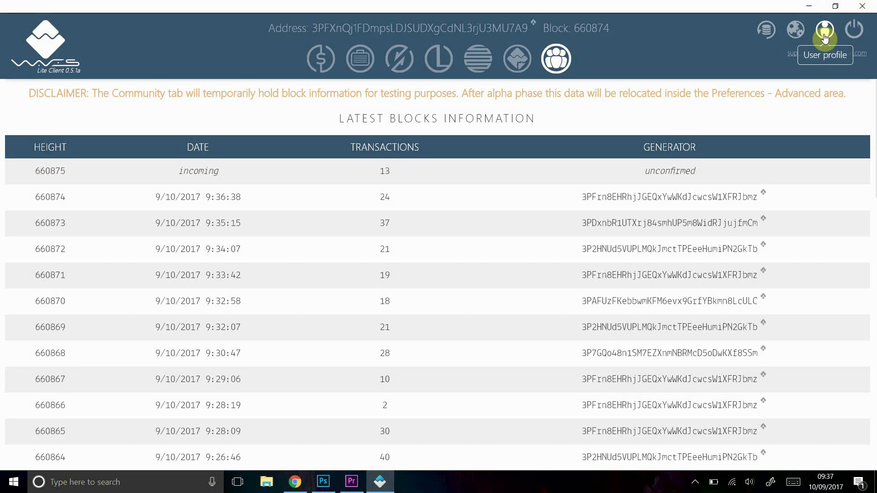
pyautogui.click(824, 33)
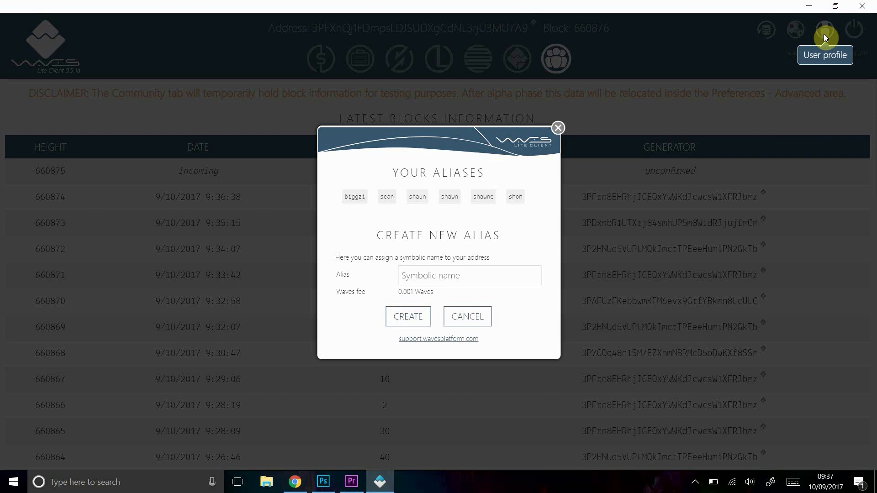
# Close and reopen the aliases dialog, type test alias 'bkkjbkjbkjbk', then close without creating it
pyautogui.click(559, 128)
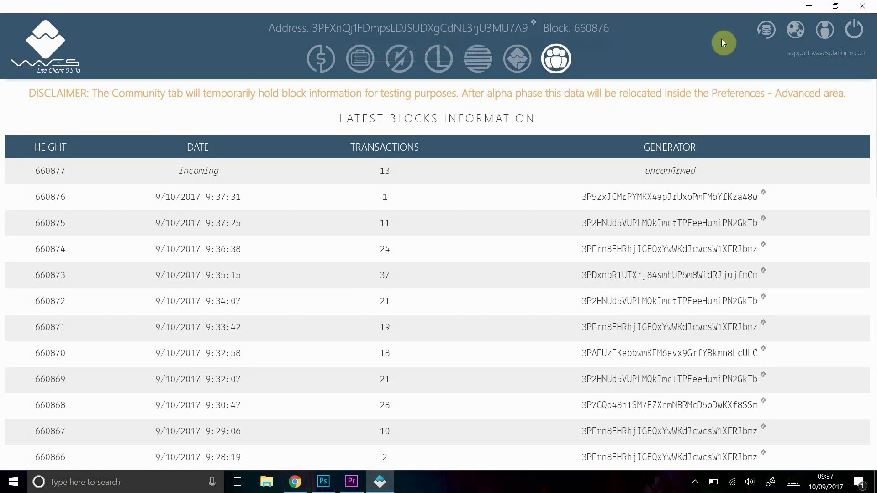
pyautogui.click(821, 34)
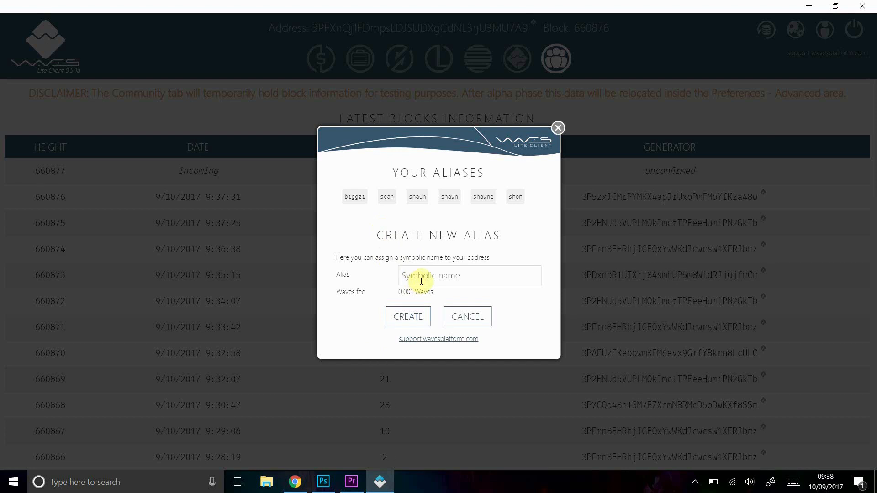
pyautogui.write('bkkjbkjbkjbk')
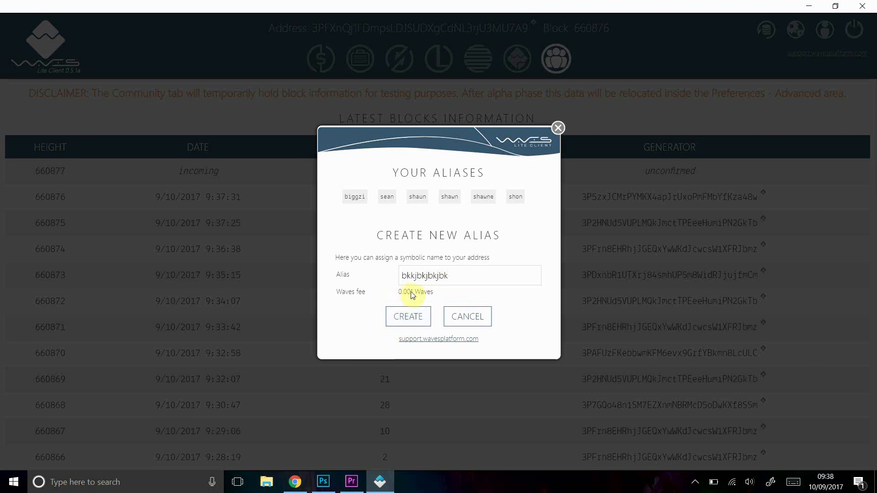
pyautogui.click(559, 128)
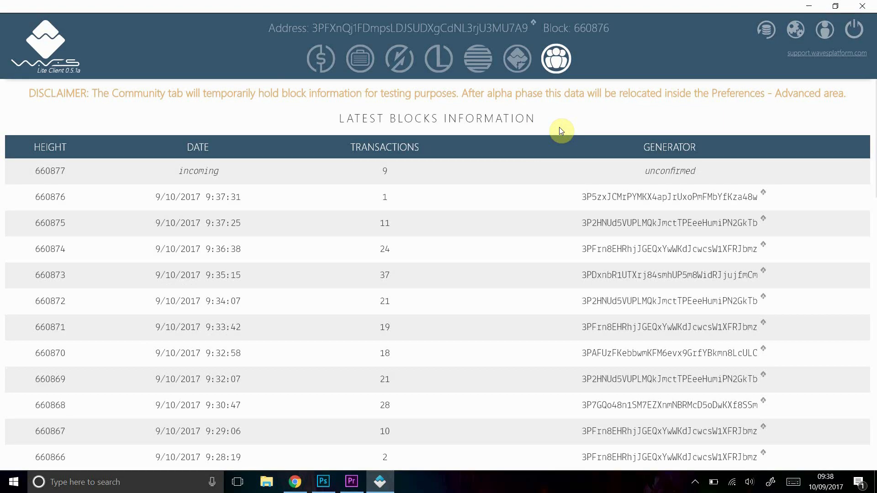
# Return to the Wallet dashboard showing 5.995 WAVES and the latest transactions
pyautogui.click(319, 69)
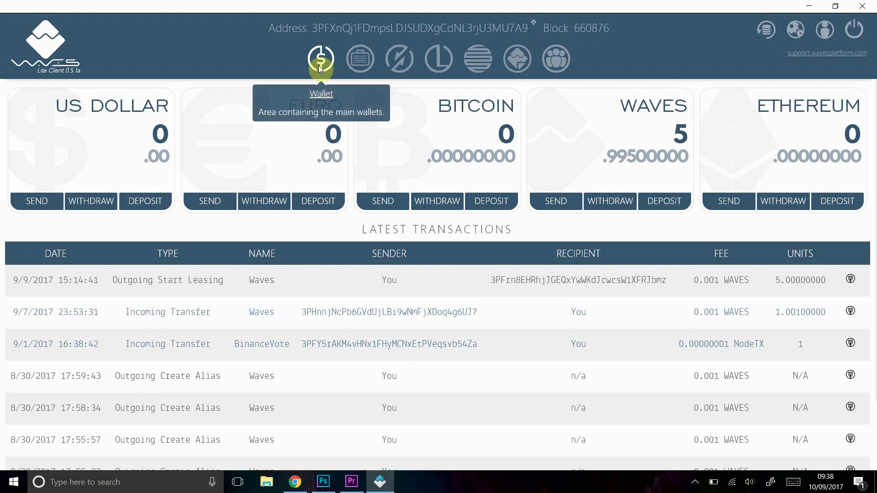